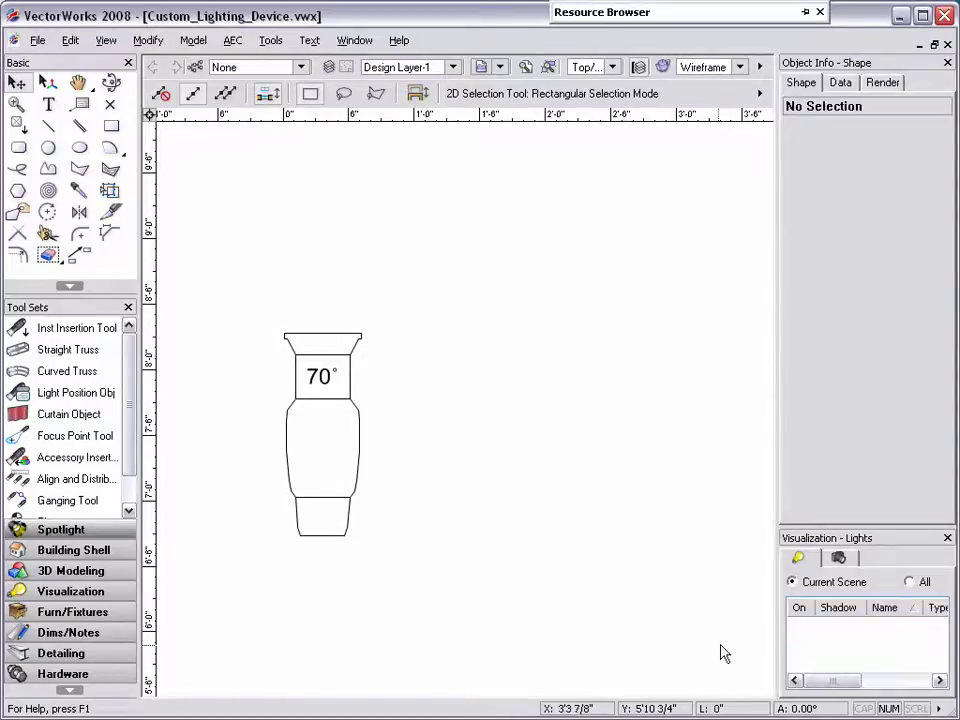
# Select the fixture's bottom rectangle, body, 70° label box and top trapezoid together.
pyautogui.click(350, 525)
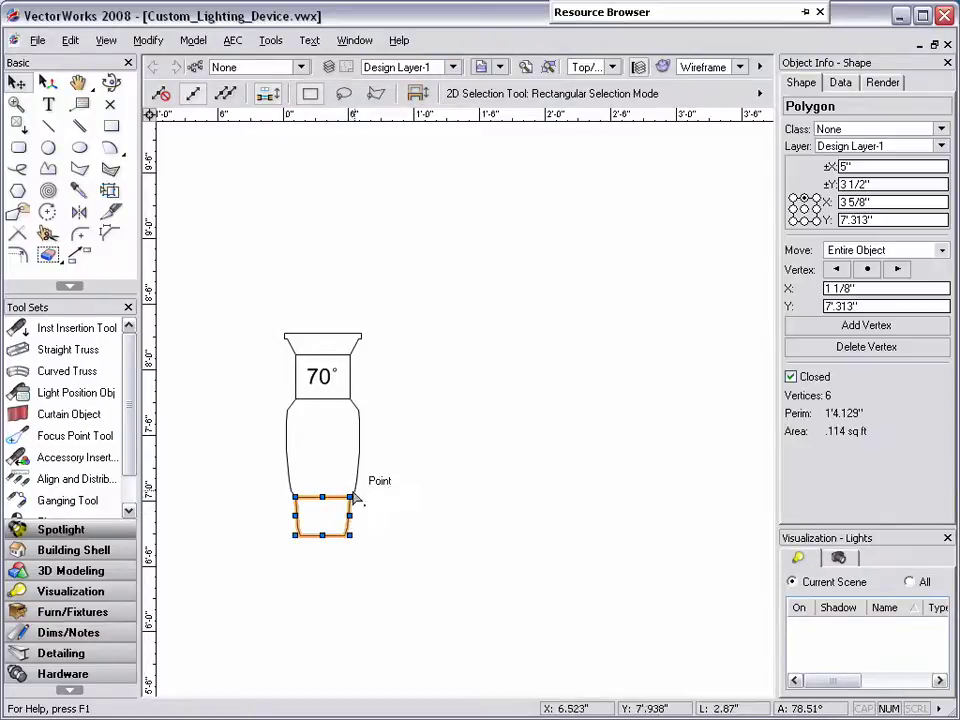
pyautogui.keyDown('shift'); pyautogui.click(358, 474); pyautogui.keyUp('shift')
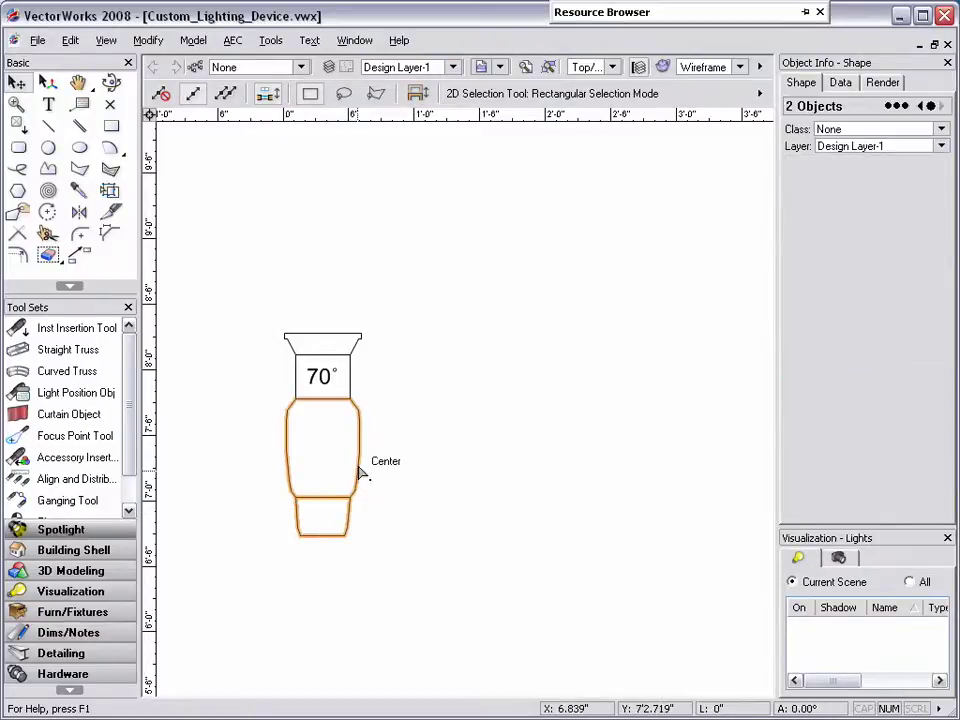
pyautogui.keyDown('shift'); pyautogui.click(349, 379); pyautogui.keyUp('shift')
pyautogui.keyDown('shift'); pyautogui.click(354, 344); pyautogui.keyUp('shift')
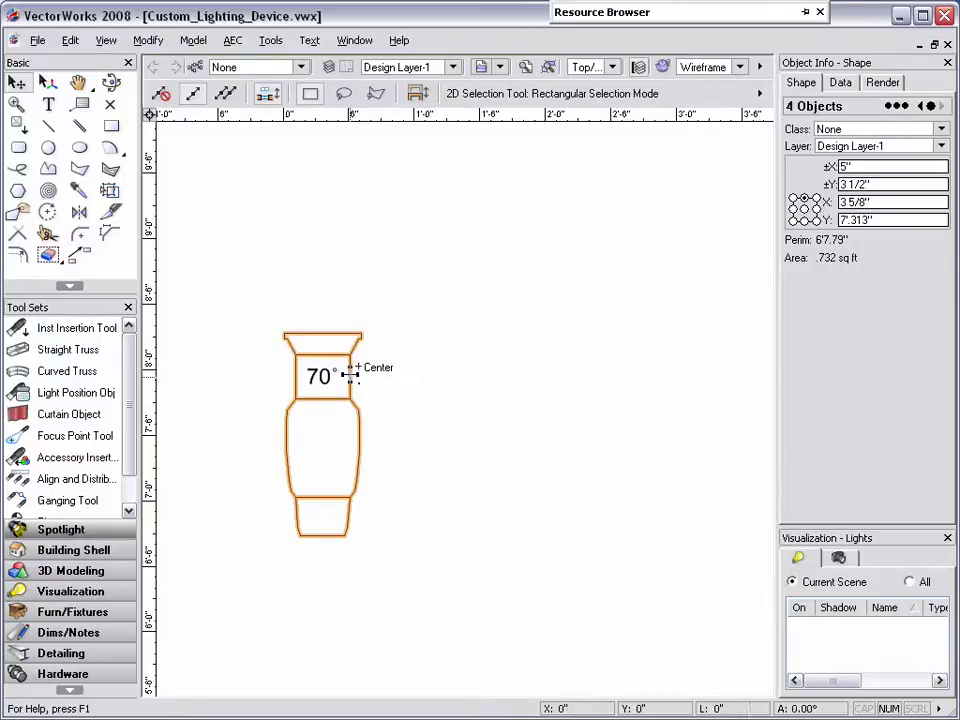
# Test-drag the four fixture shapes to the right, then undo to restore their original position.
pyautogui.moveTo(350, 375); pyautogui.dragTo(350, 369)
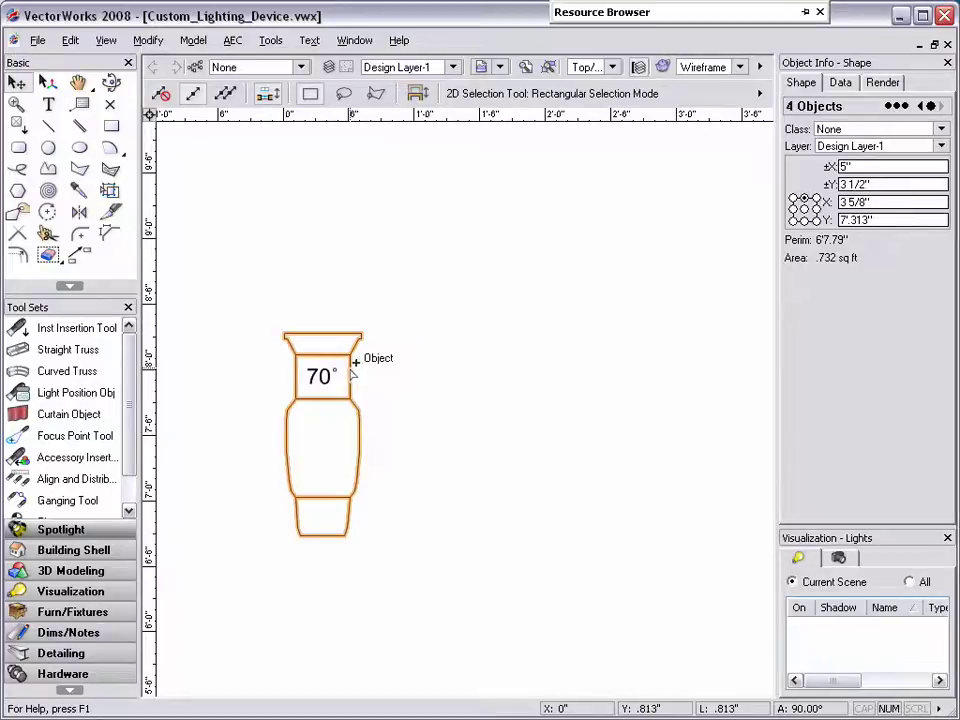
pyautogui.click(351, 372)
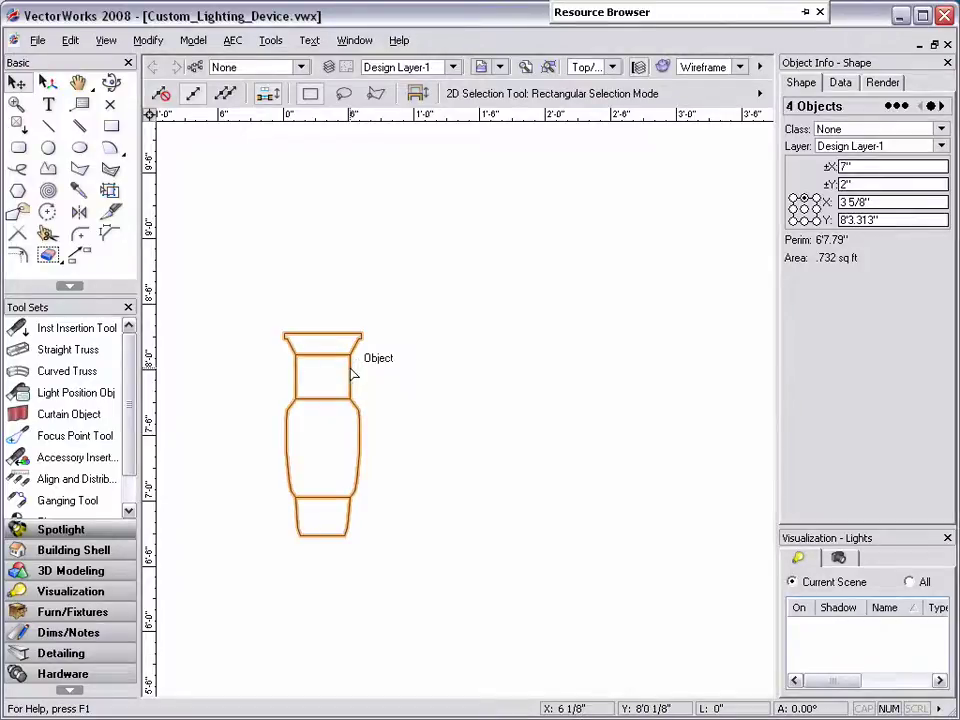
pyautogui.moveTo(351, 370); pyautogui.dragTo(381, 371)
pyautogui.hotkey('ctrl', 'z')
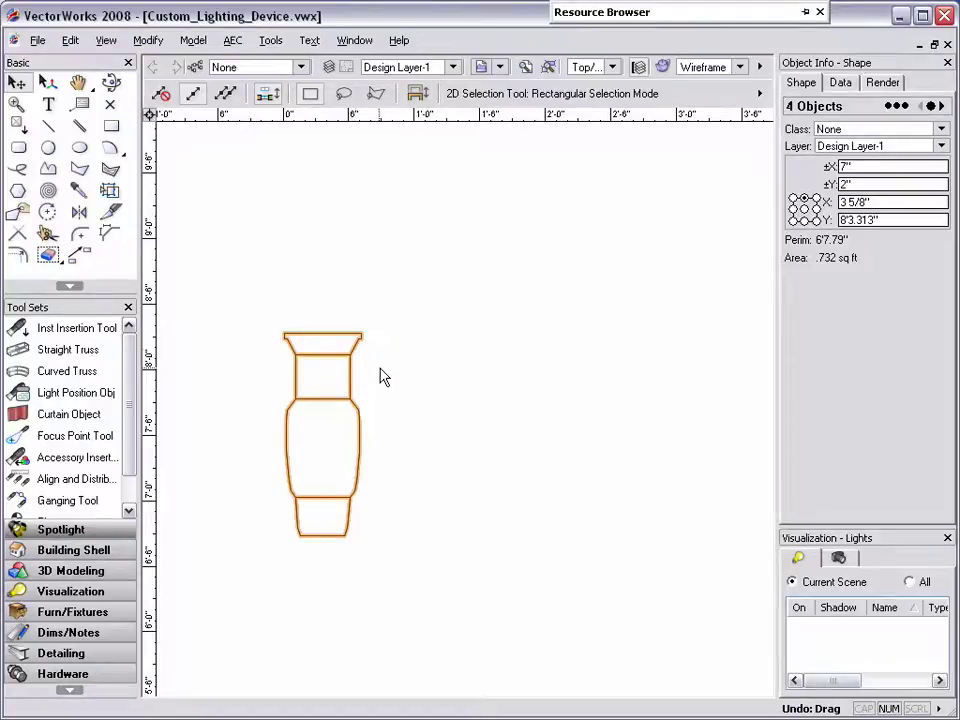
# Place a 2D locus at the fixture's top centre and select it with the four outline polygons.
pyautogui.click(111, 105)
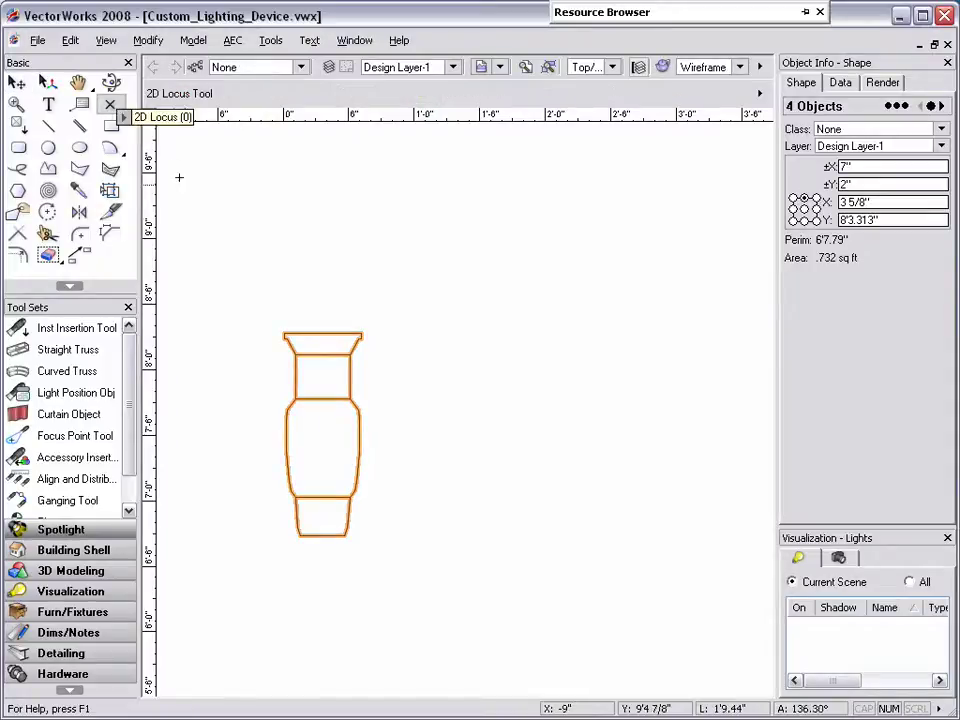
pyautogui.click(322, 331)
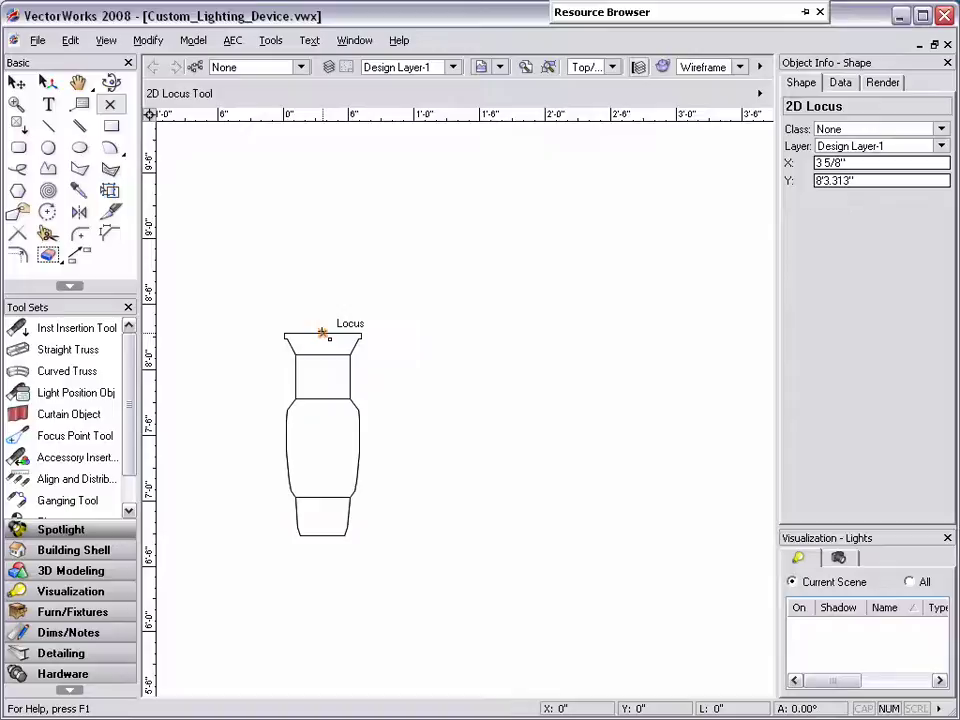
pyautogui.click(17, 83)
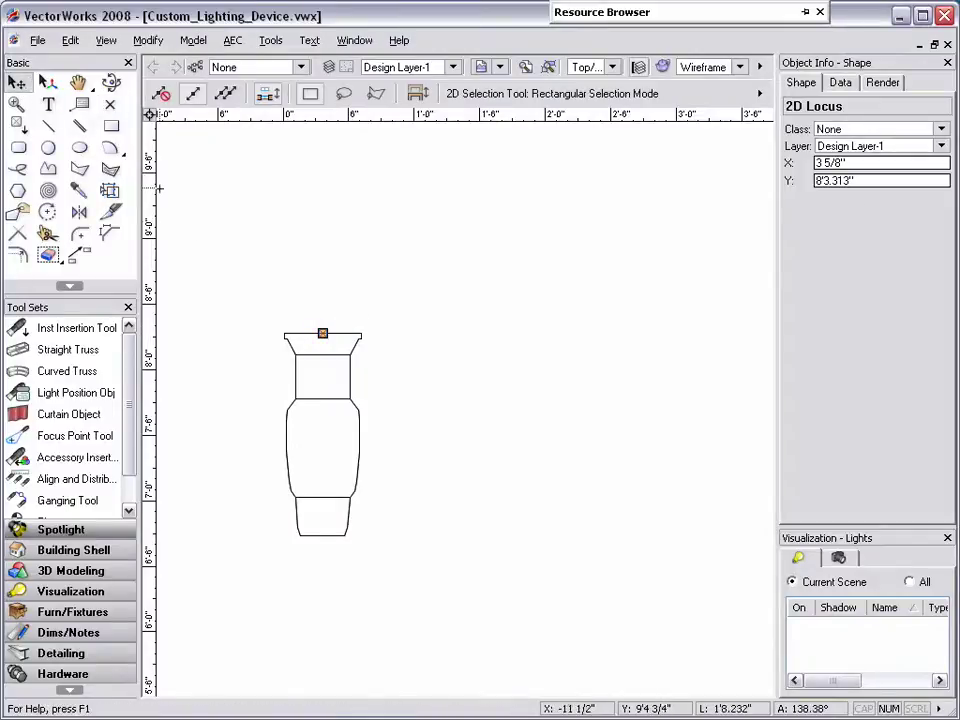
pyautogui.keyDown('shift'); pyautogui.click(287, 343); pyautogui.keyUp('shift')
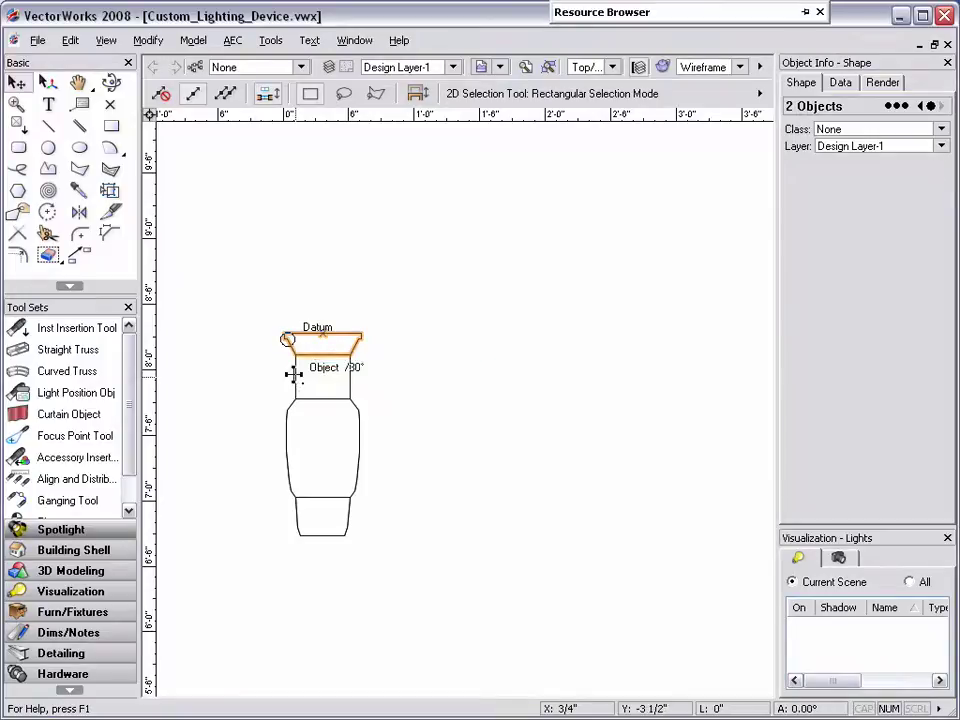
pyautogui.keyDown('shift'); pyautogui.click(296, 377); pyautogui.keyUp('shift')
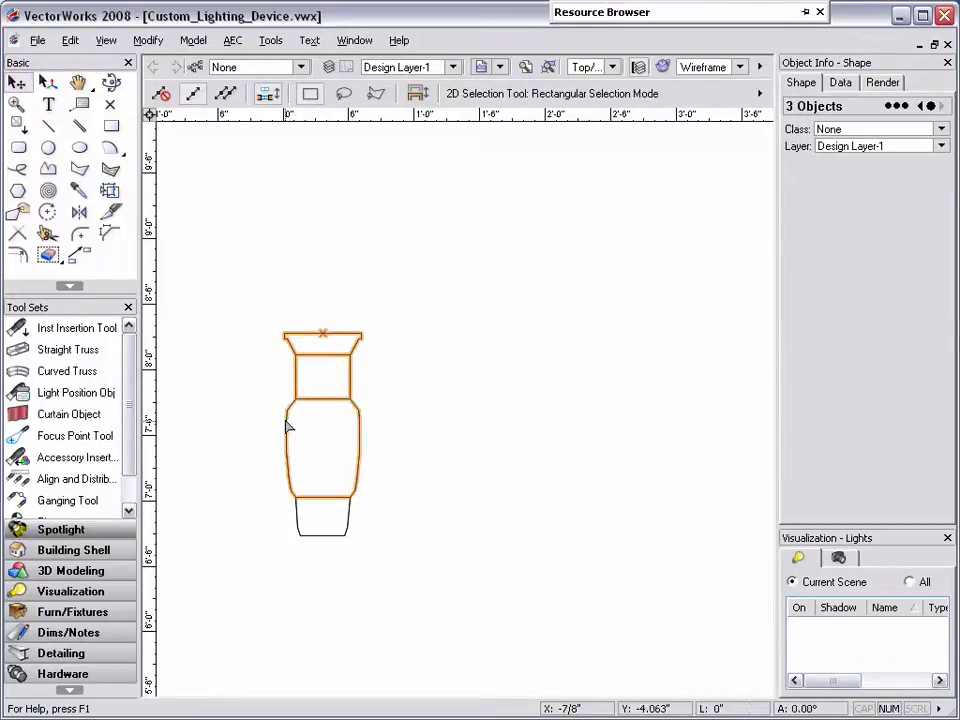
pyautogui.keyDown('shift'); pyautogui.click(287, 425); pyautogui.keyUp('shift')
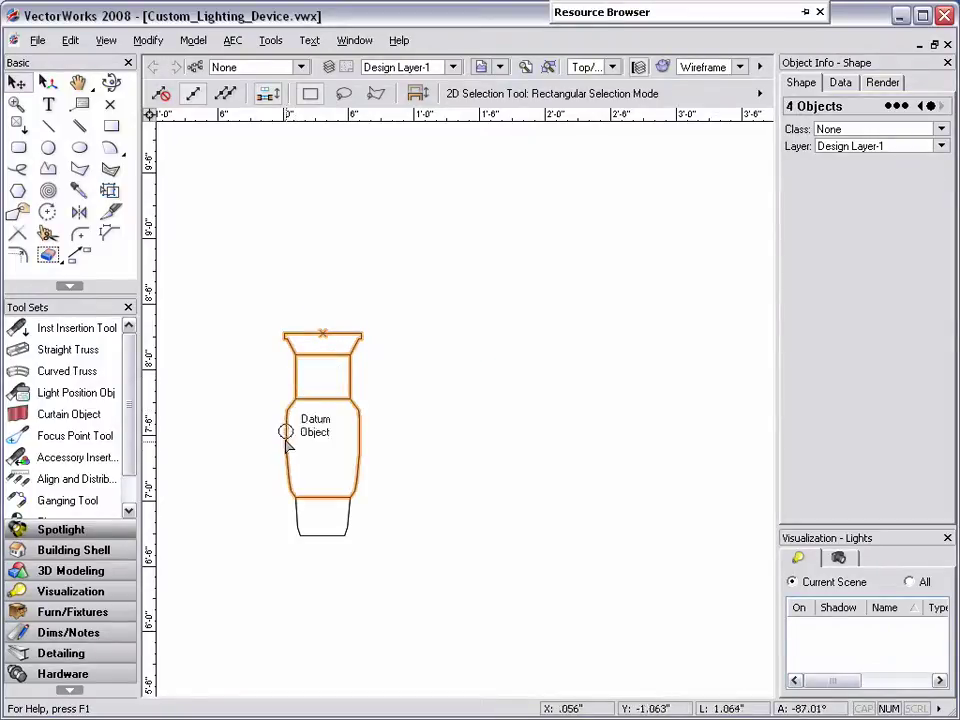
pyautogui.keyDown('shift'); pyautogui.click(298, 516); pyautogui.keyUp('shift')
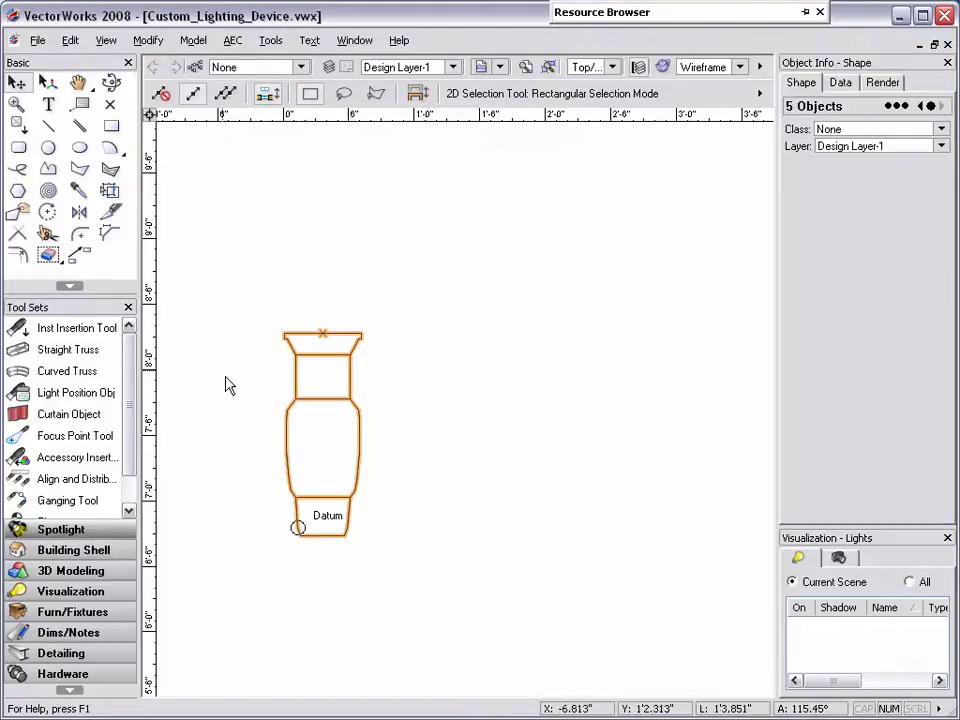
# Sweep the outline 360° with height 1'6 1/2", radius 3.563" and 2.81° segment angle.
pyautogui.click(193, 42)
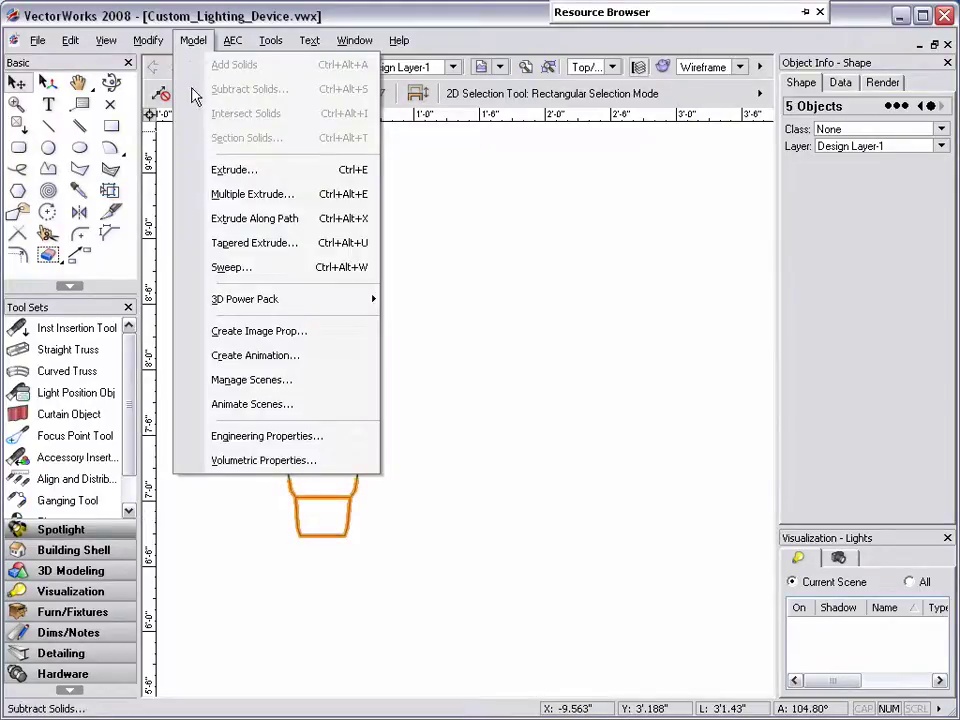
pyautogui.click(196, 270)
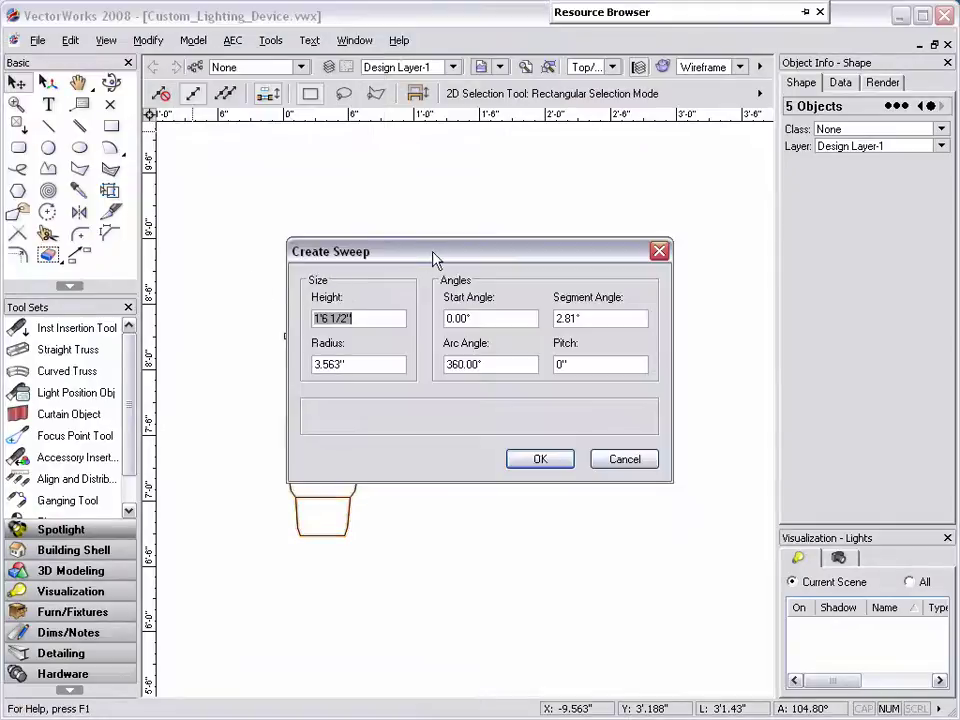
pyautogui.moveTo(447, 257); pyautogui.dragTo(540, 258)
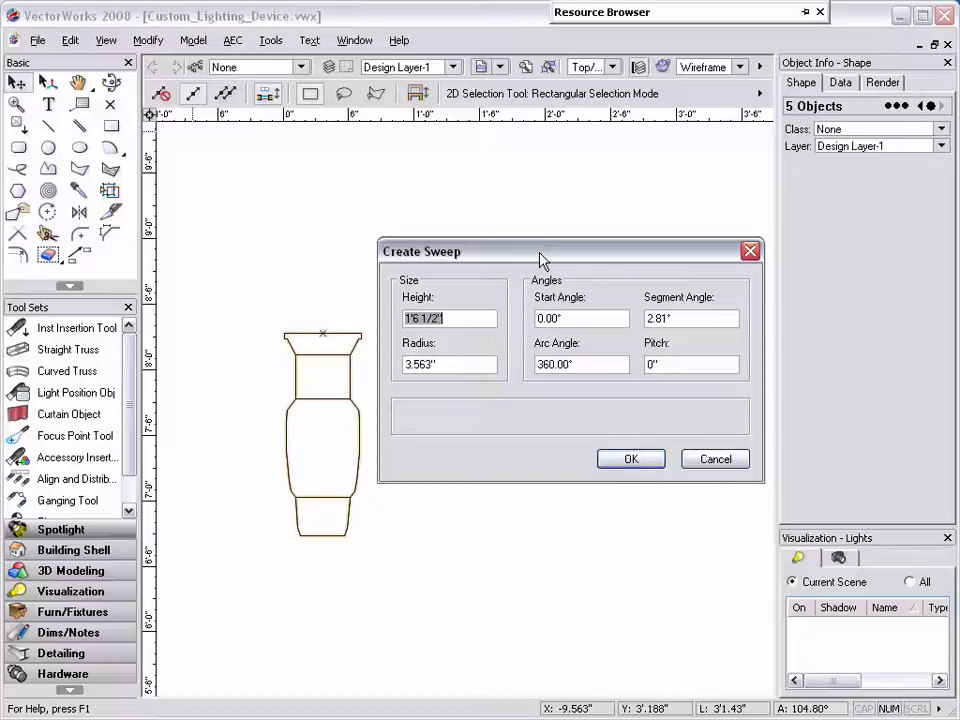
pyautogui.click(630, 458)
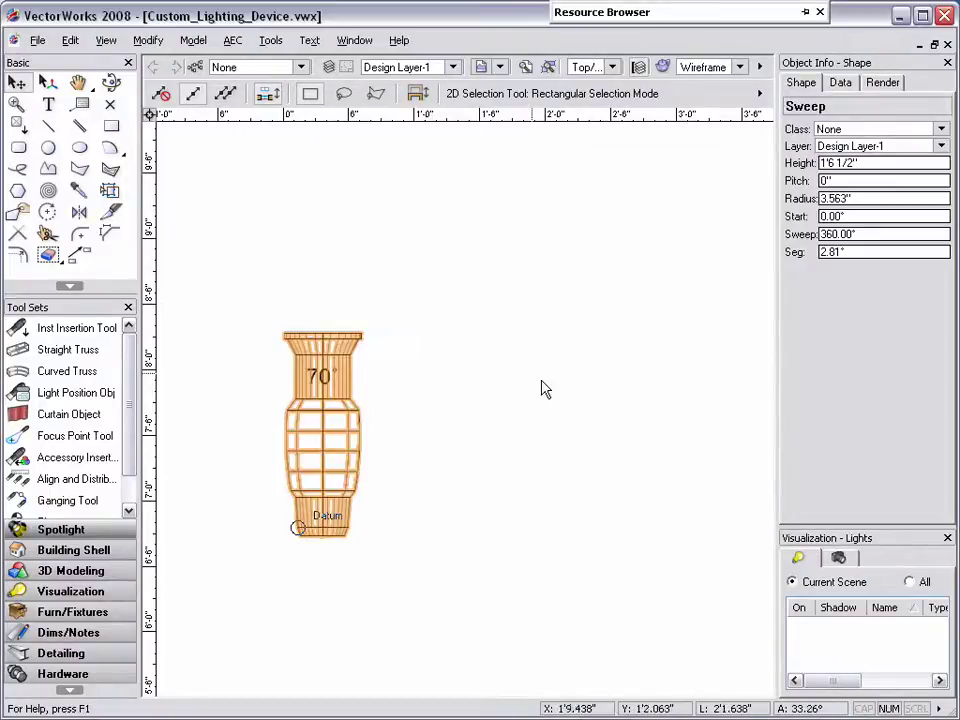
# Orbit the view with Flyover to inspect the swept fixture in 3D.
pyautogui.click(112, 83)
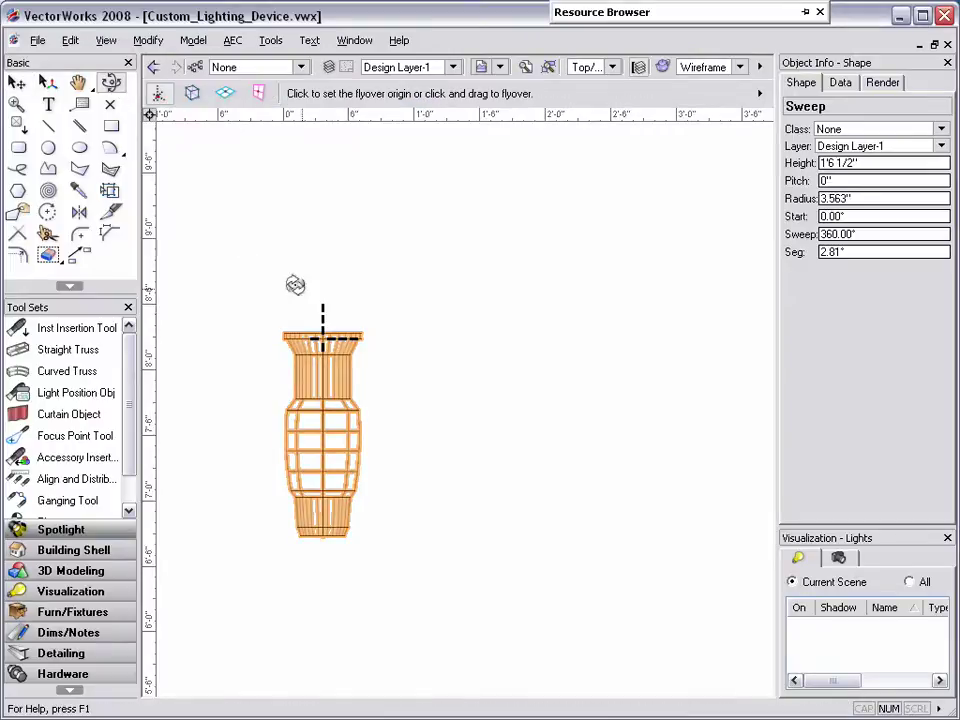
pyautogui.click(328, 322)
pyautogui.moveTo(328, 322)
pyautogui.mouseDown()
pyautogui.moveTo(379, 285)
pyautogui.moveTo(381, 231)
pyautogui.moveTo(360, 272)
pyautogui.moveTo(317, 274)
pyautogui.moveTo(316, 320)
pyautogui.moveTo(322, 311)
pyautogui.mouseUp()
# Return to selecting and marquee-select all six fixture objects.
pyautogui.press('x')
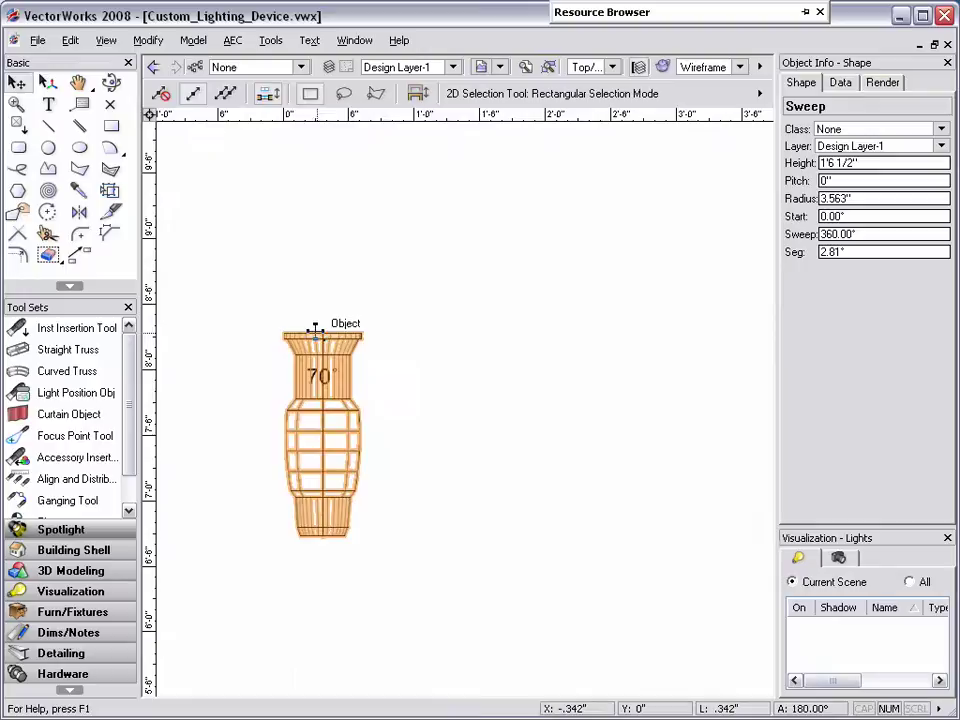
pyautogui.click(257, 456)
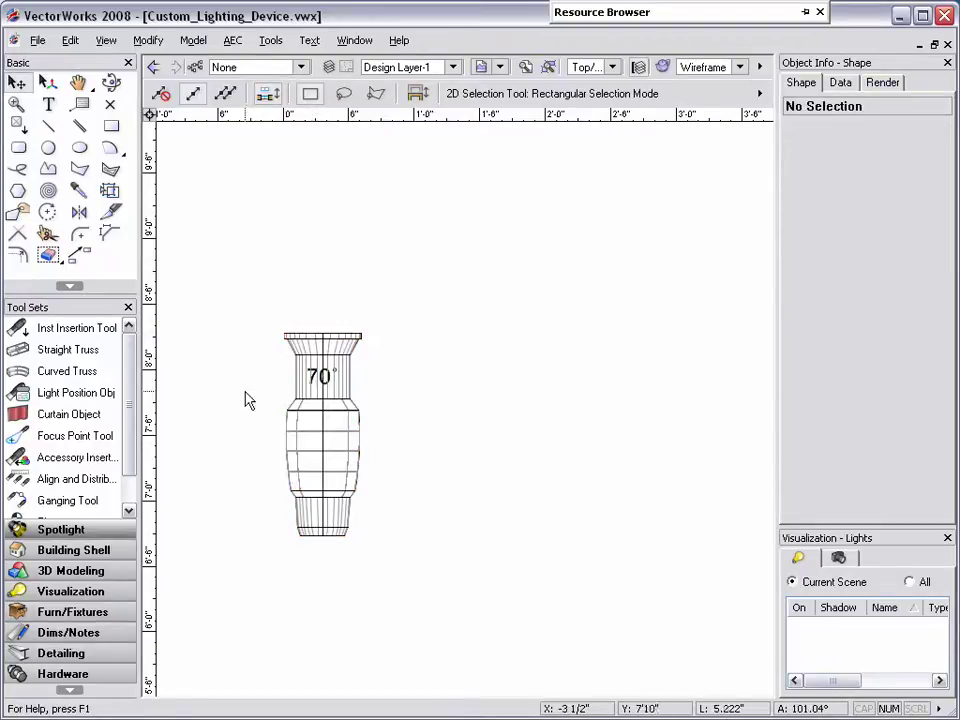
pyautogui.moveTo(234, 294); pyautogui.dragTo(405, 580)
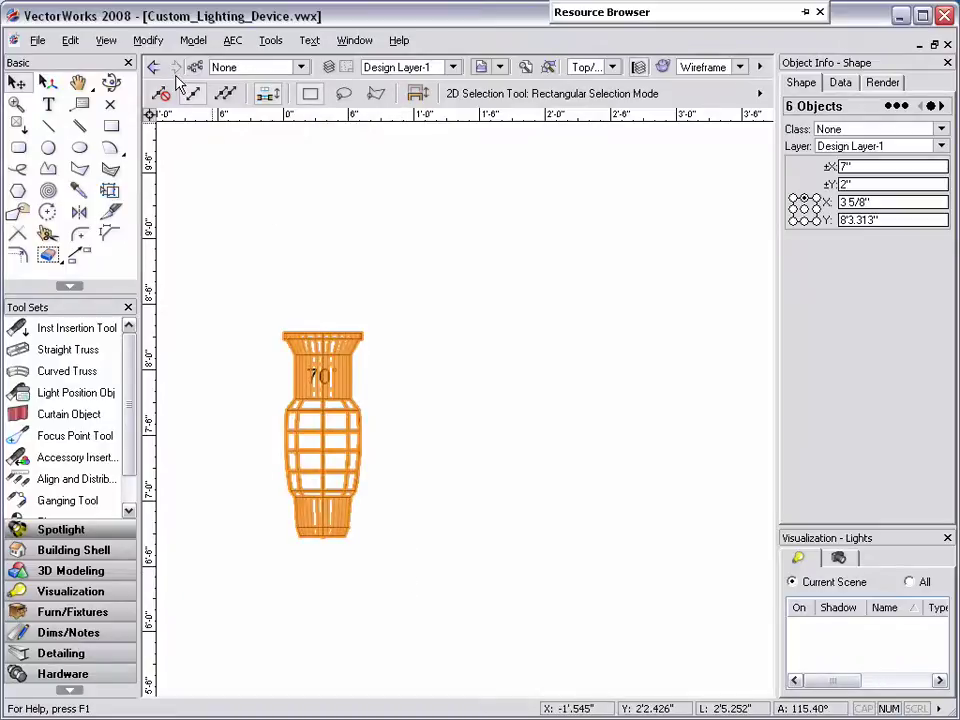
pyautogui.click(148, 40)
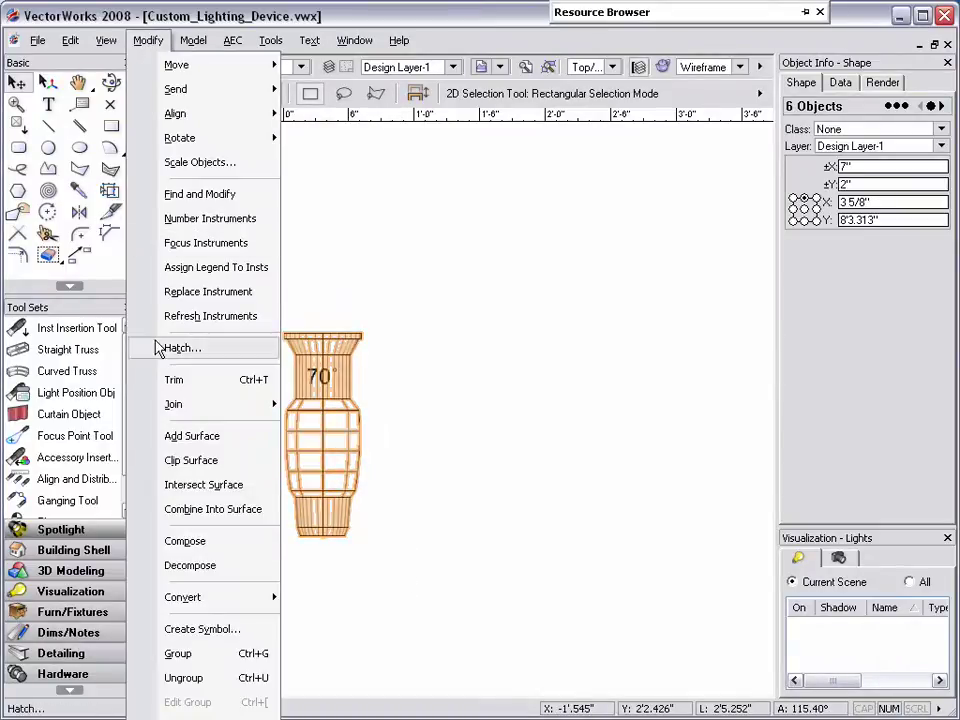
pyautogui.click(147, 633)
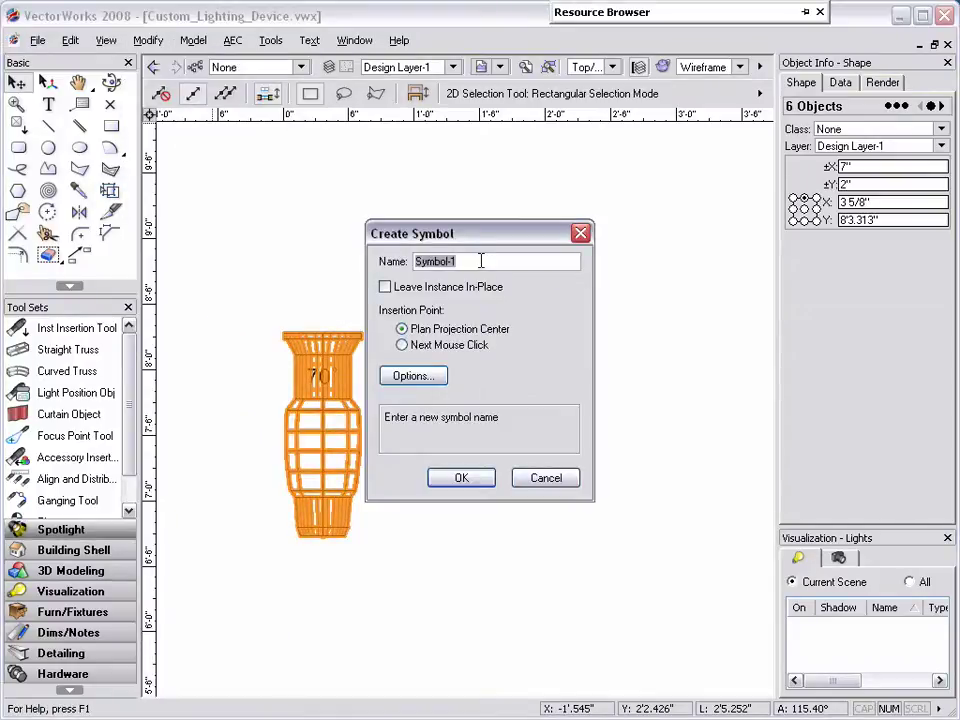
pyautogui.write('Etc')
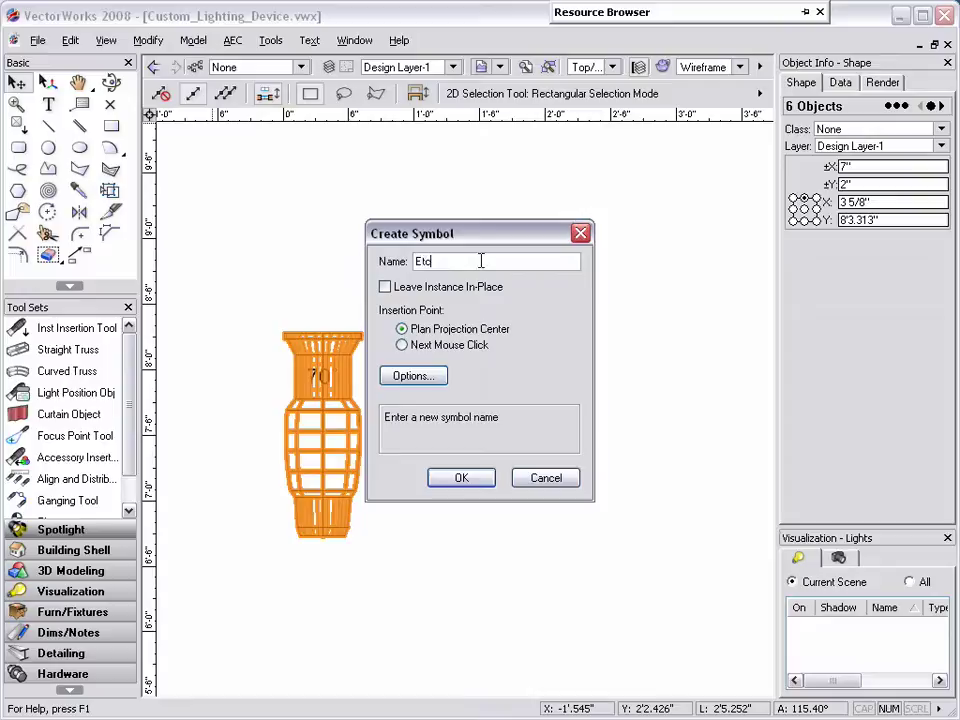
pyautogui.write(' Source 4 70°')
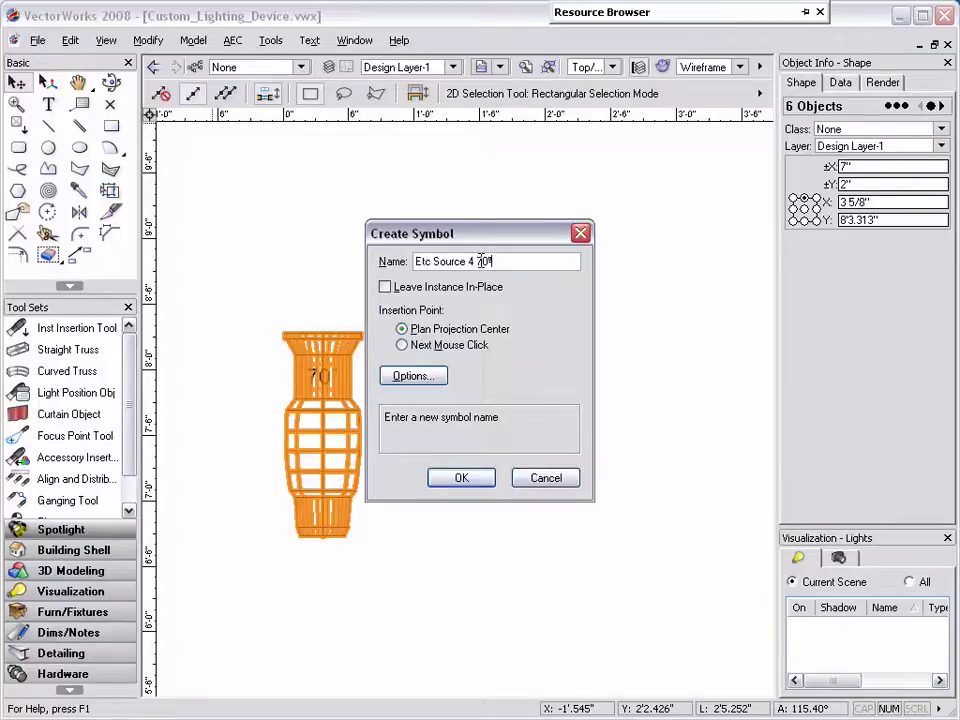
pyautogui.click(471, 480)
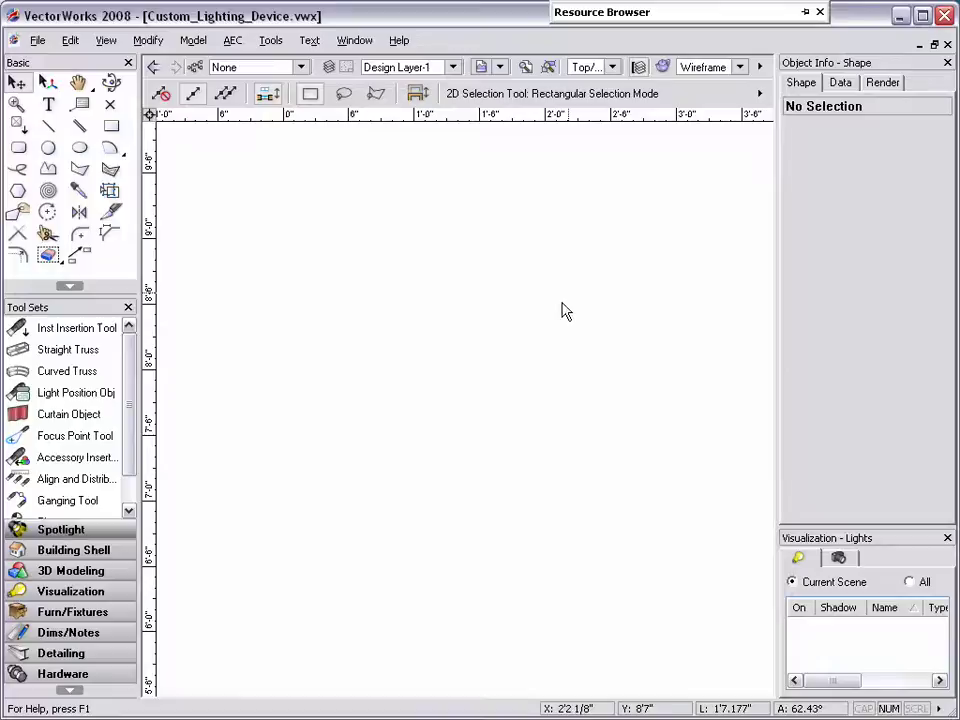
# Pick the Etc Source 4 70° symbol in the Resource Browser and show the resource files list.
pyautogui.moveTo(699, 19)
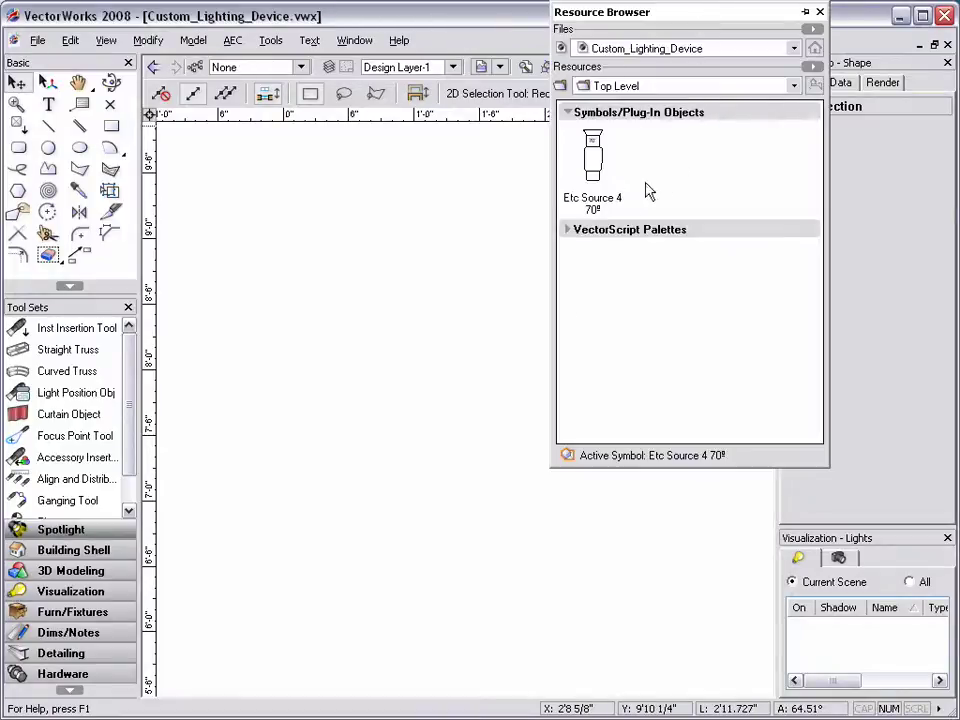
pyautogui.click(620, 203)
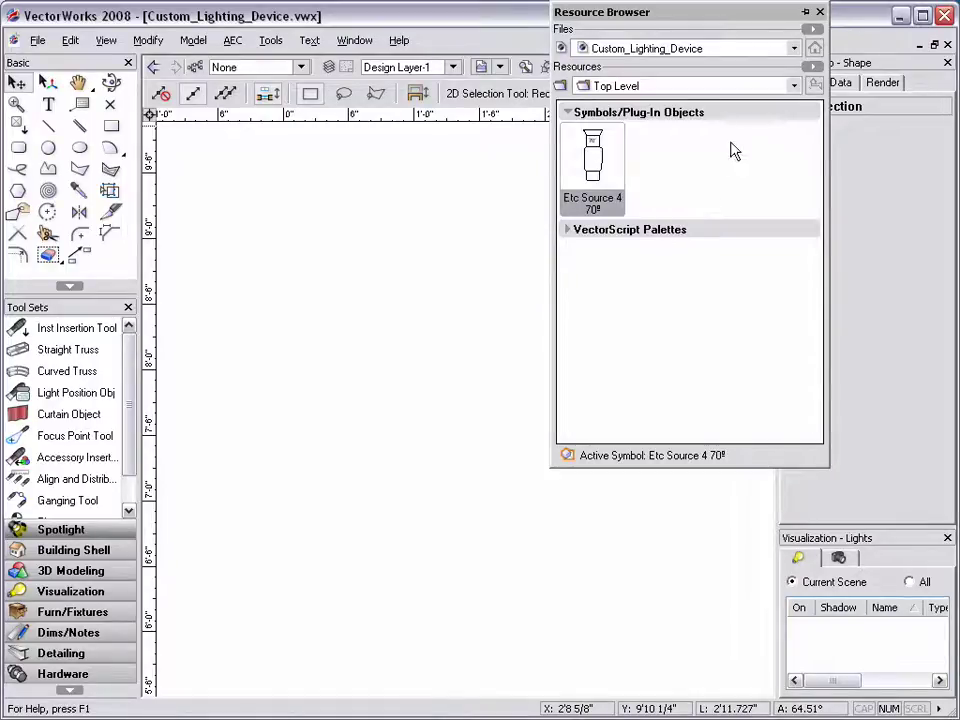
pyautogui.click(793, 48)
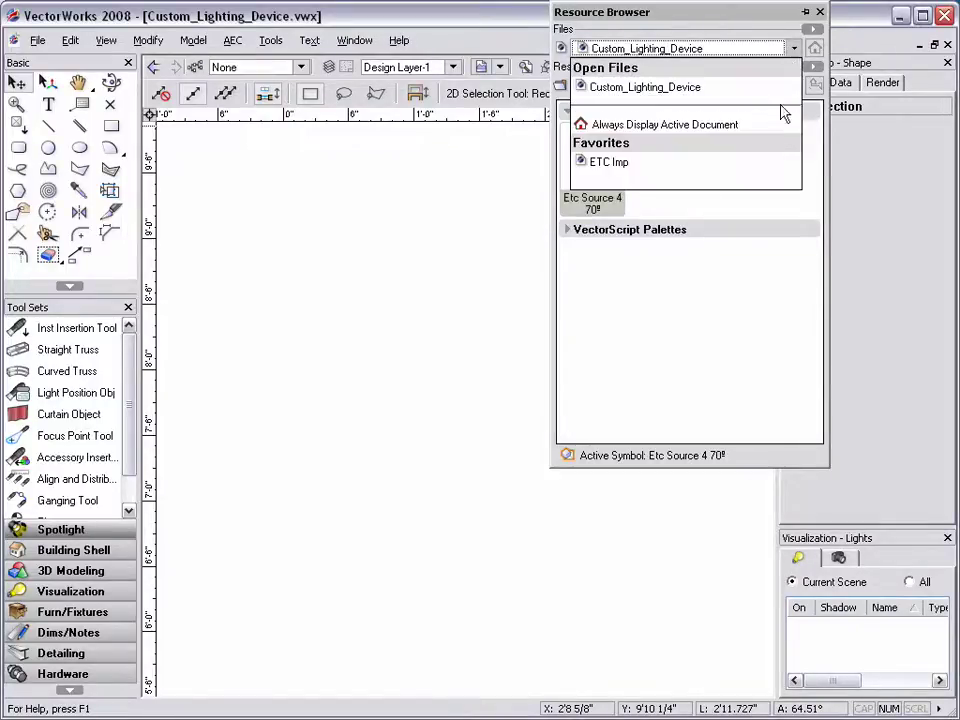
# Browse the ETC Imp library and select its Light Info Record format.
pyautogui.click(758, 170)
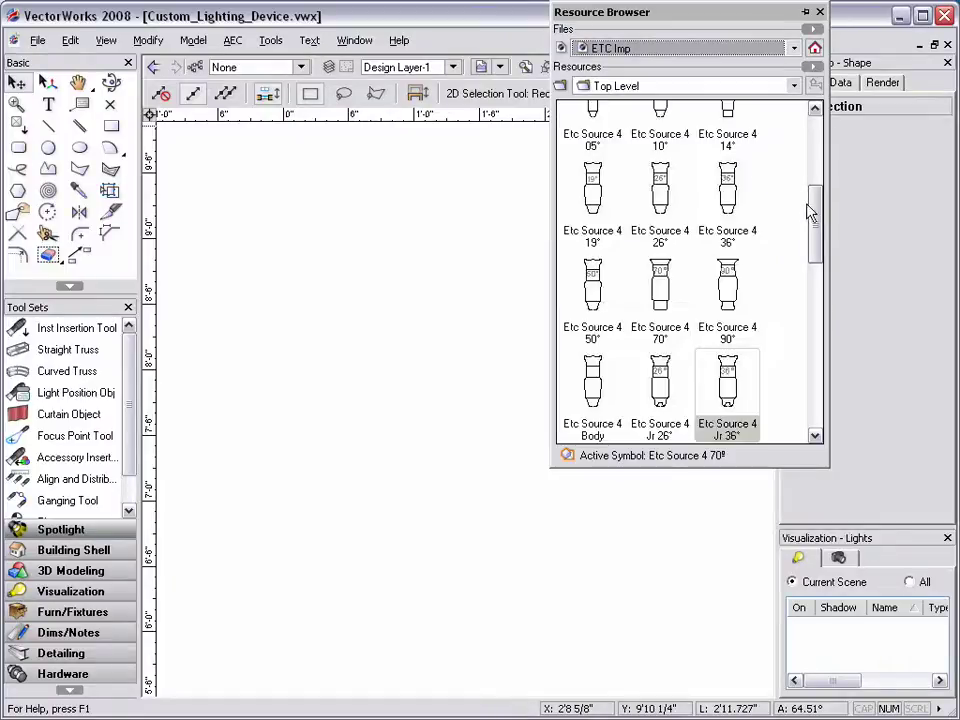
pyautogui.moveTo(810, 208); pyautogui.dragTo(816, 129)
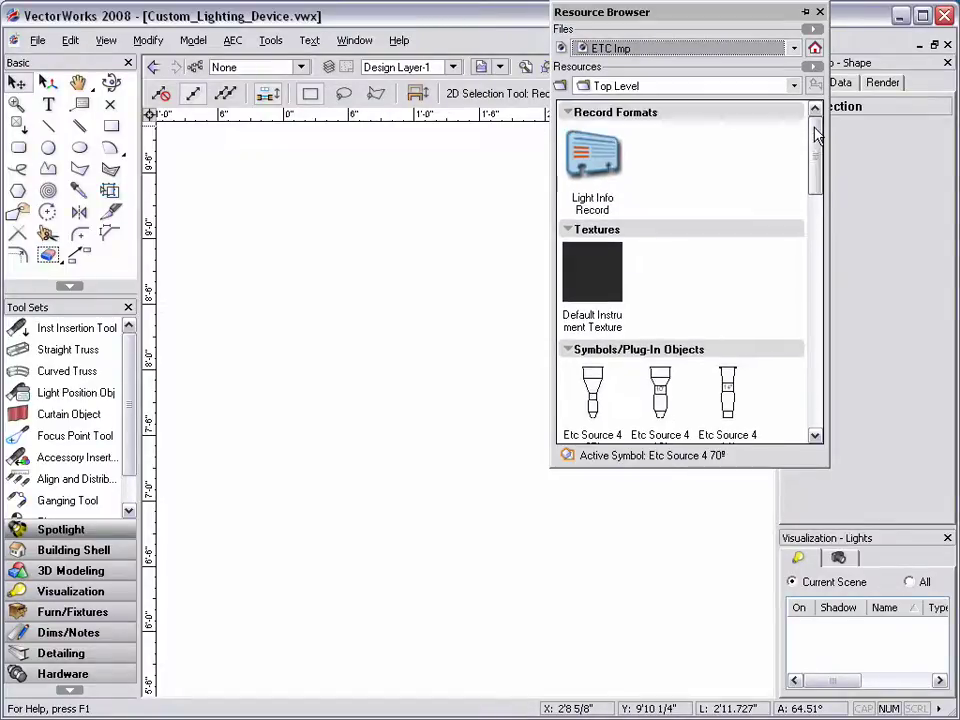
pyautogui.click(614, 153)
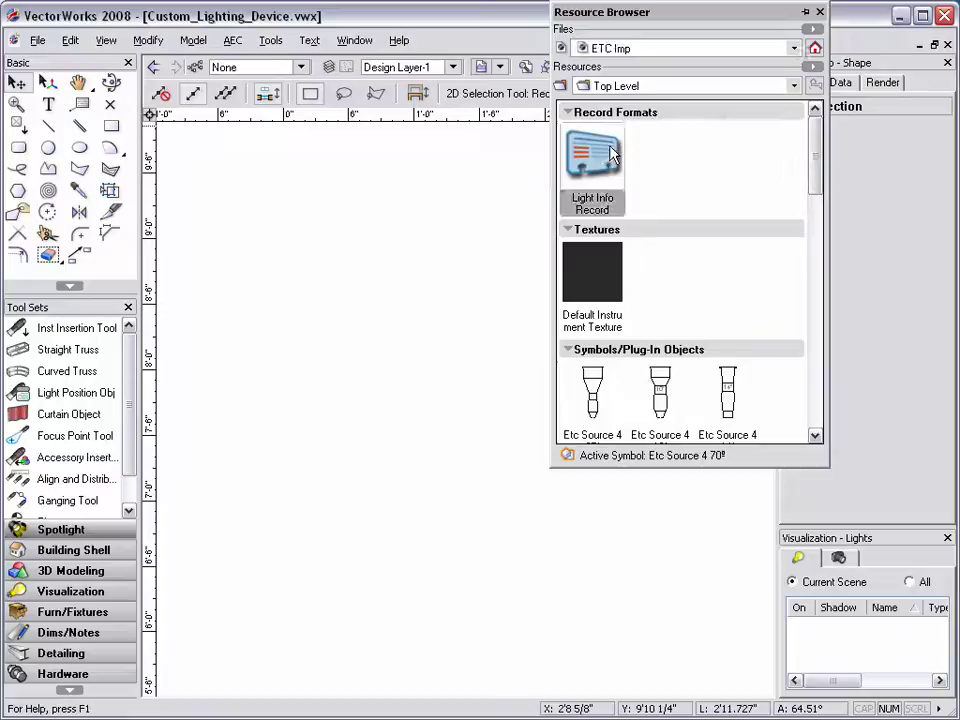
pyautogui.rightClick(613, 150)
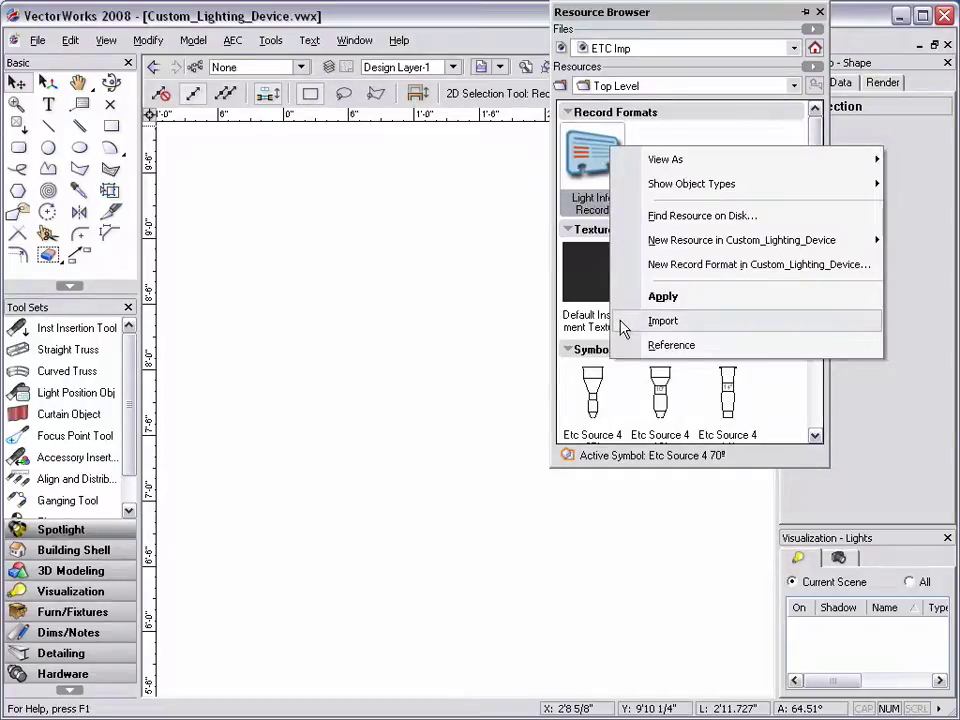
pyautogui.click(647, 142)
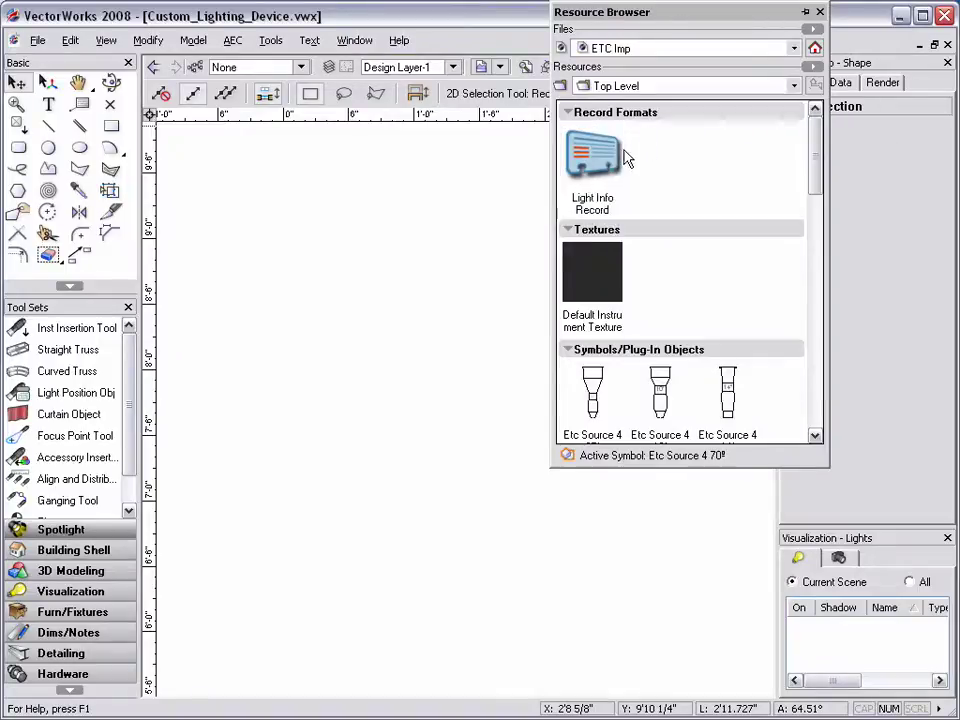
pyautogui.click(622, 156)
# Import Light Info Record into the current file and select it there.
pyautogui.click(814, 66)
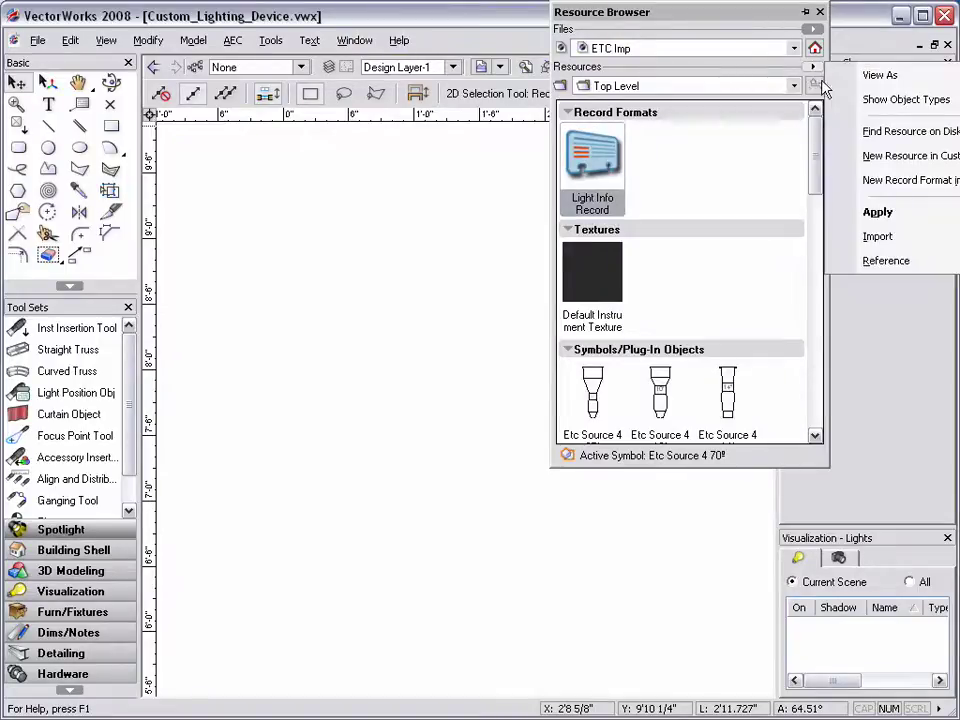
pyautogui.click(838, 242)
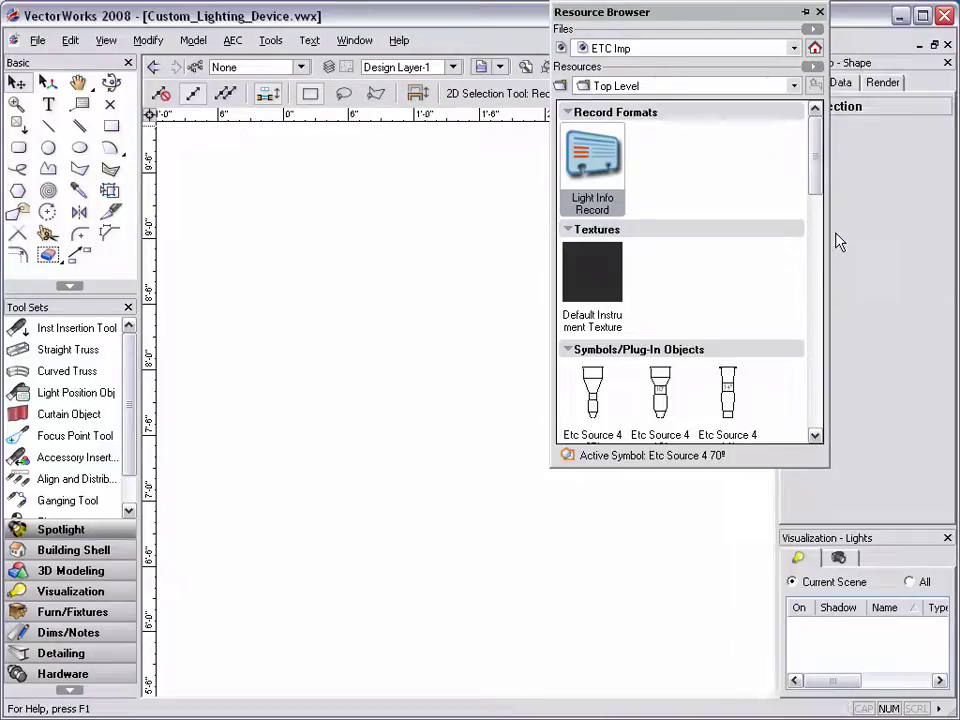
pyautogui.click(814, 51)
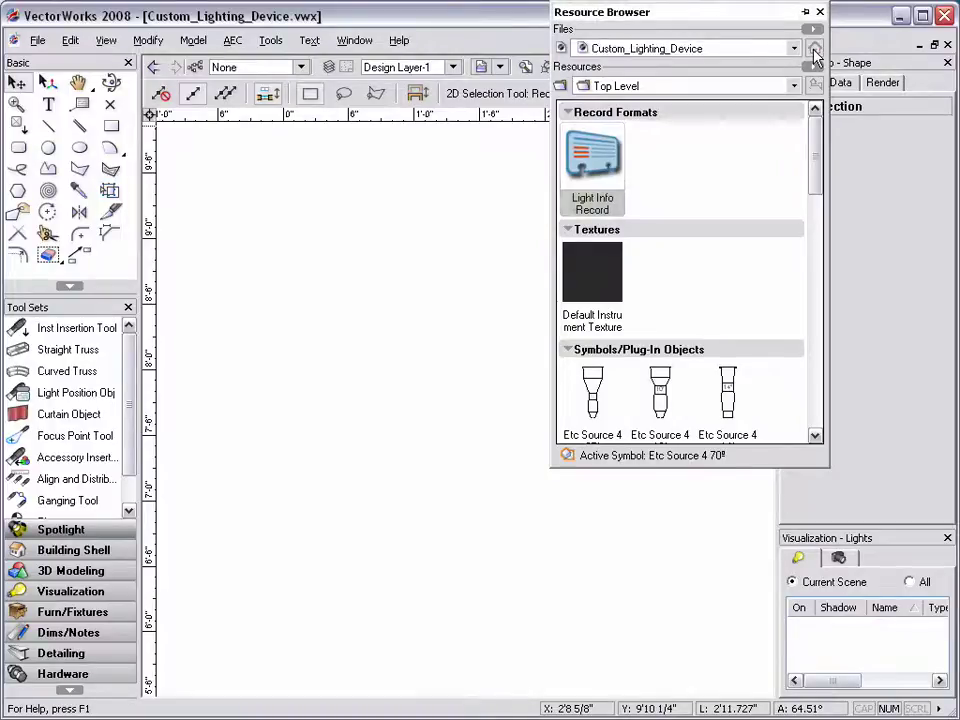
pyautogui.click(615, 160)
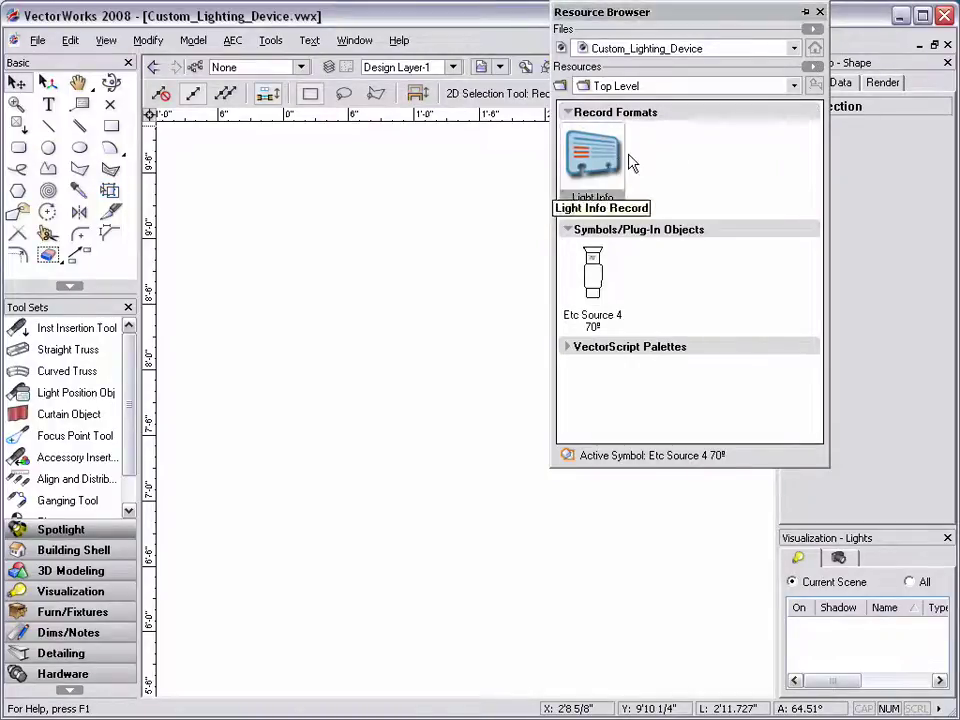
# Edit the Etc Source 4 70° symbol's 2D Component through Resources > Edit.
pyautogui.click(675, 162)
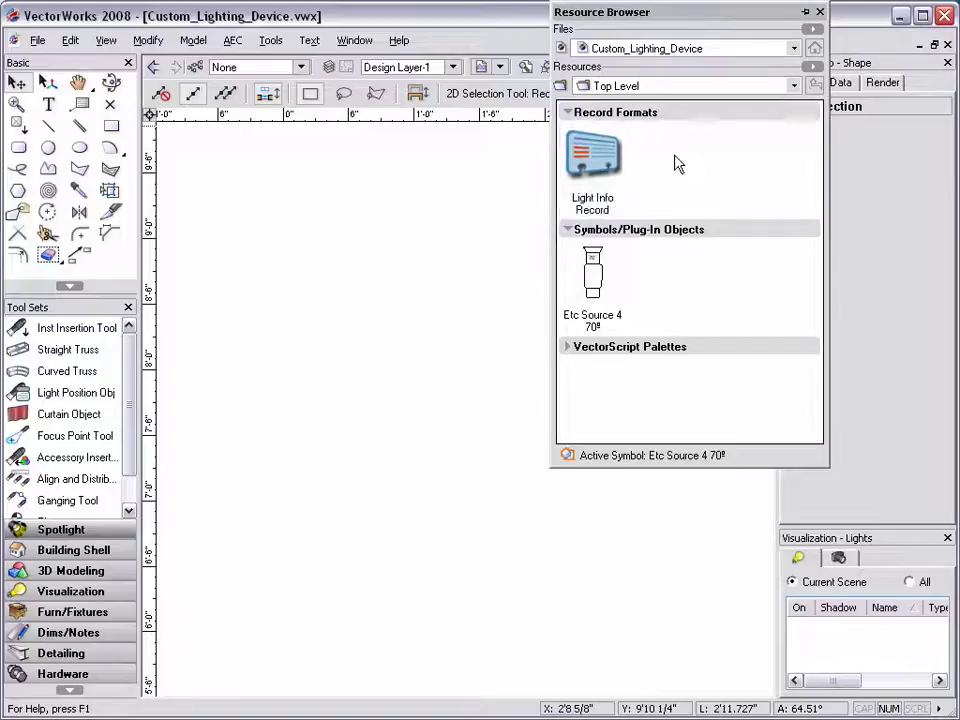
pyautogui.click(601, 280)
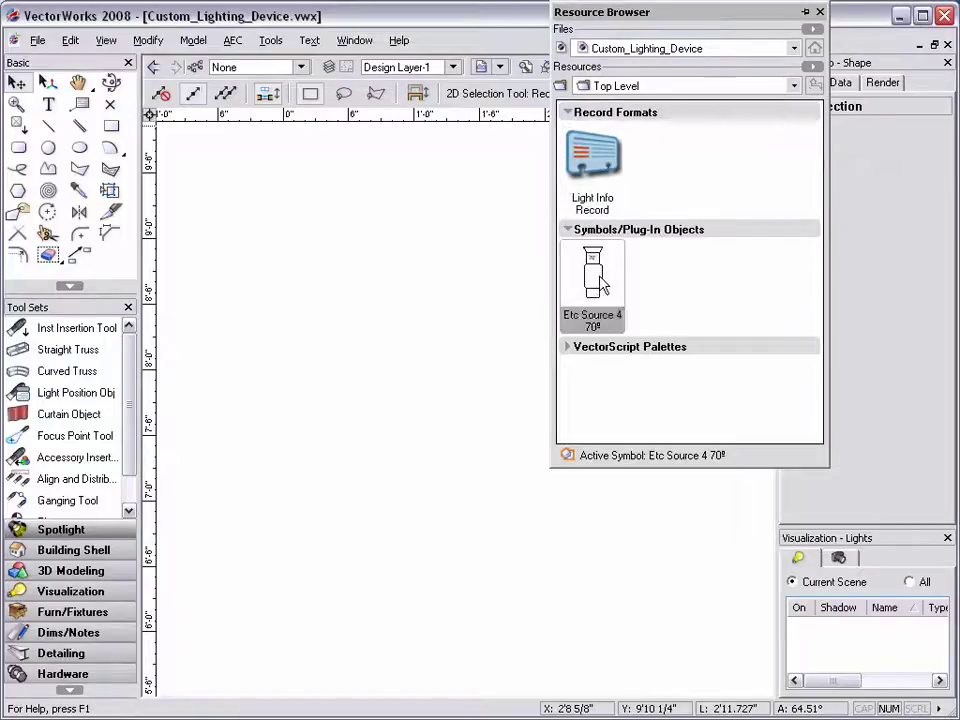
pyautogui.rightClick(601, 280)
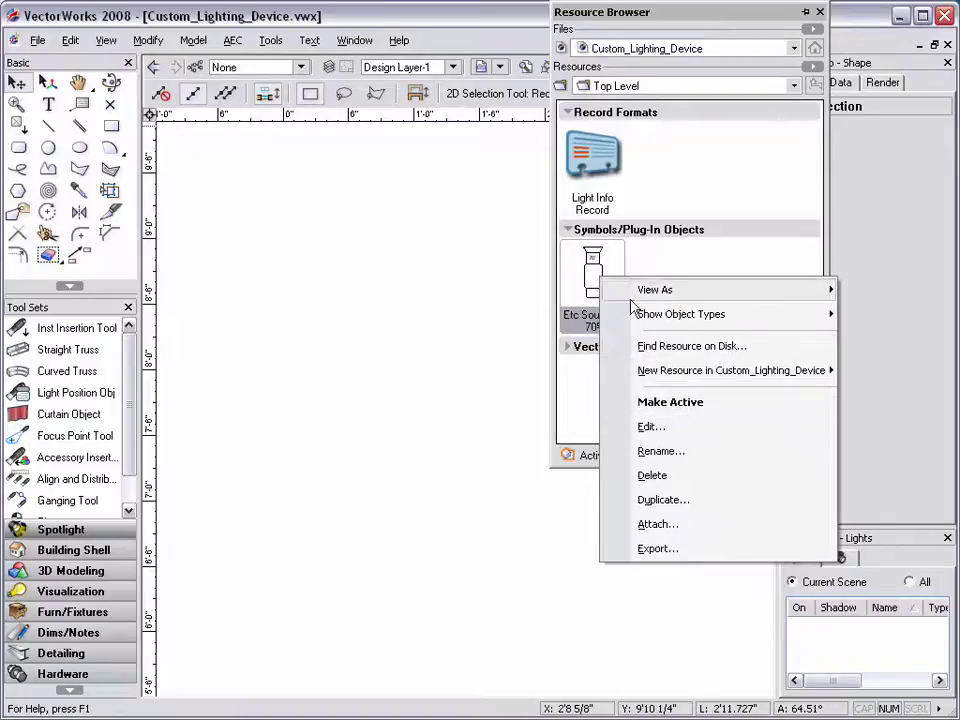
pyautogui.click(816, 70)
pyautogui.click(816, 70)
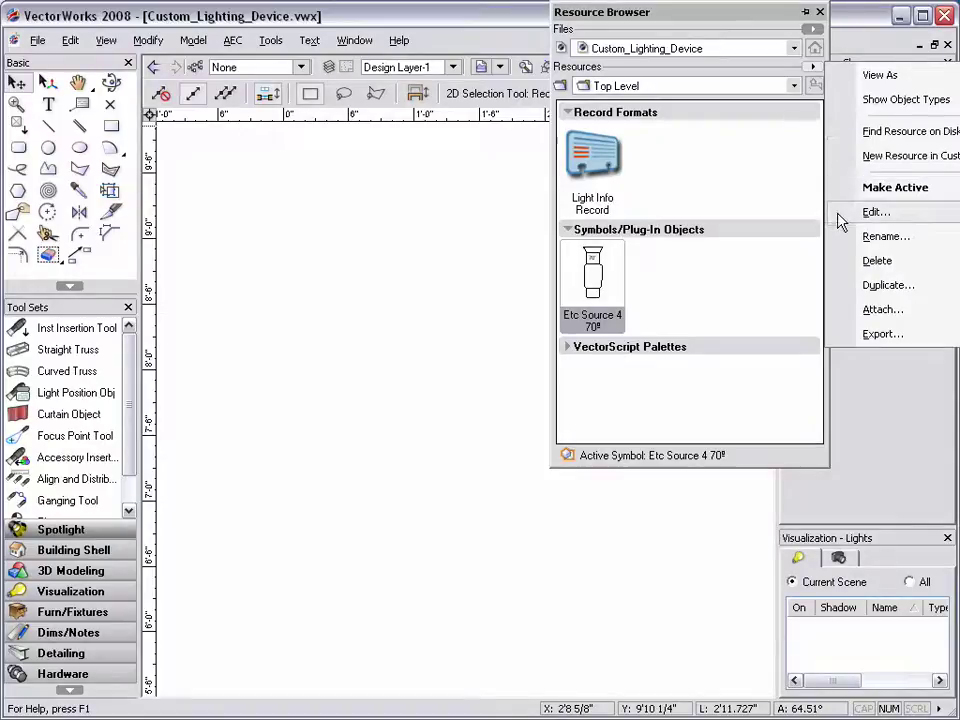
pyautogui.click(841, 215)
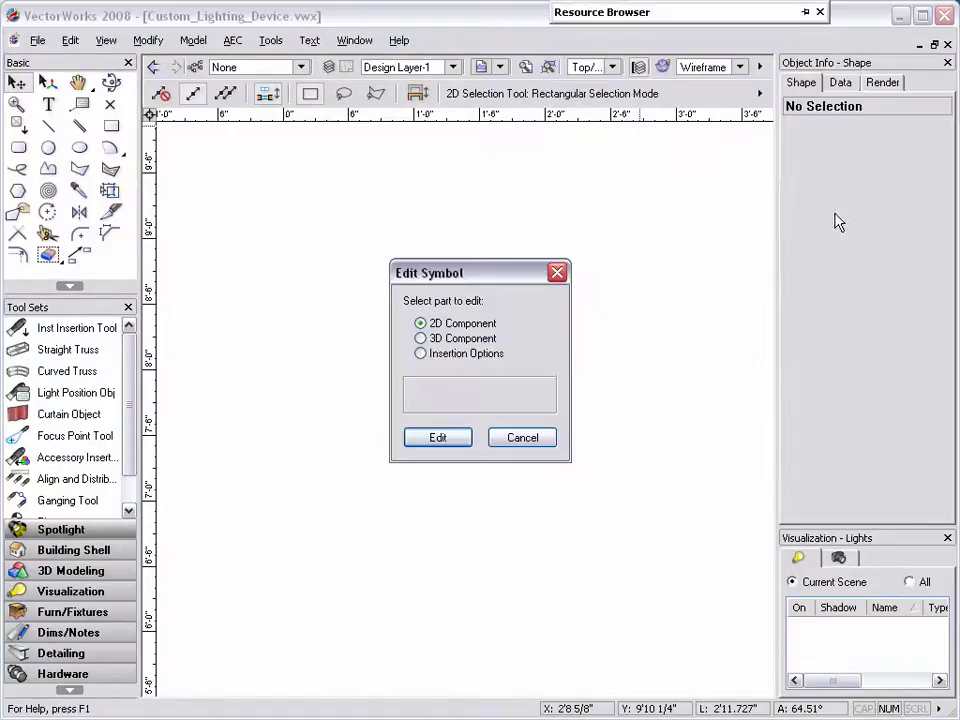
pyautogui.click(452, 440)
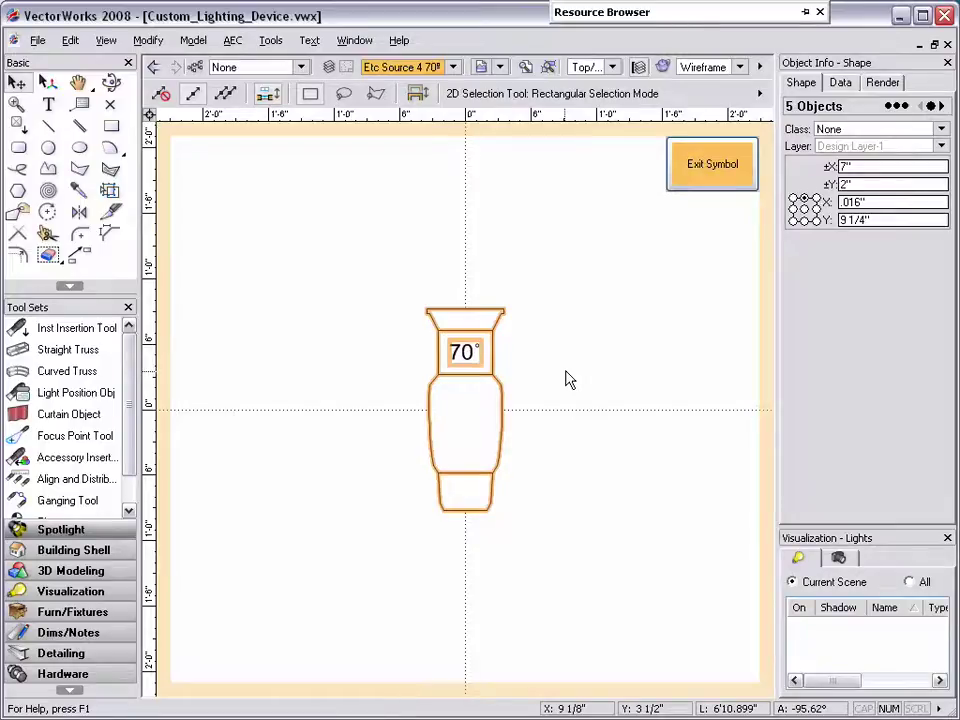
# Deselect everything and tick Light Info Record on the Object Info Data tab.
pyautogui.click(567, 379)
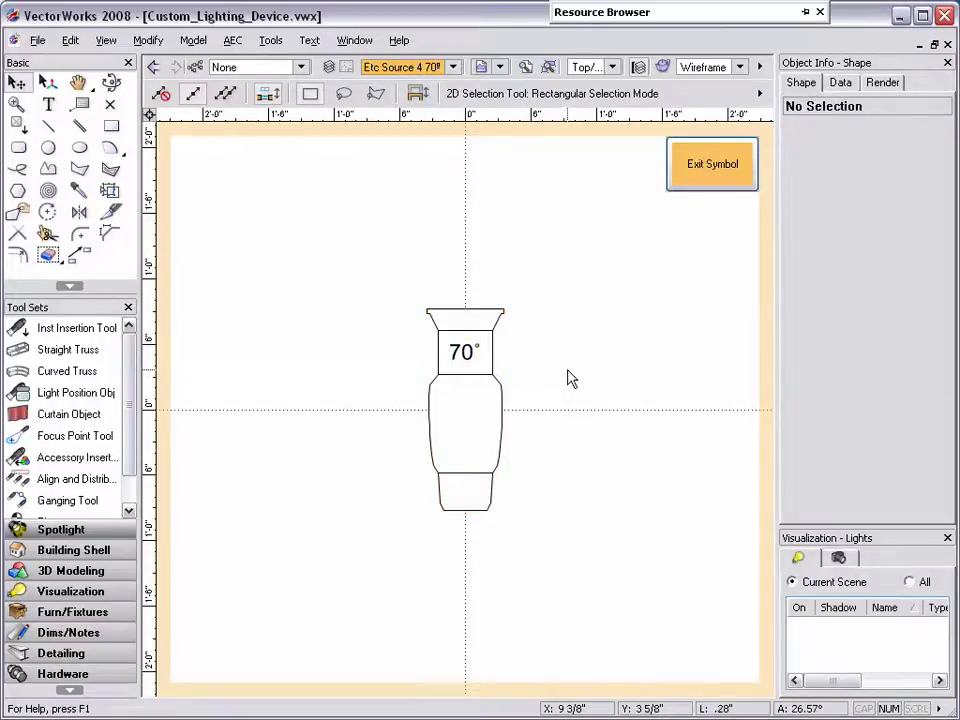
pyautogui.click(842, 84)
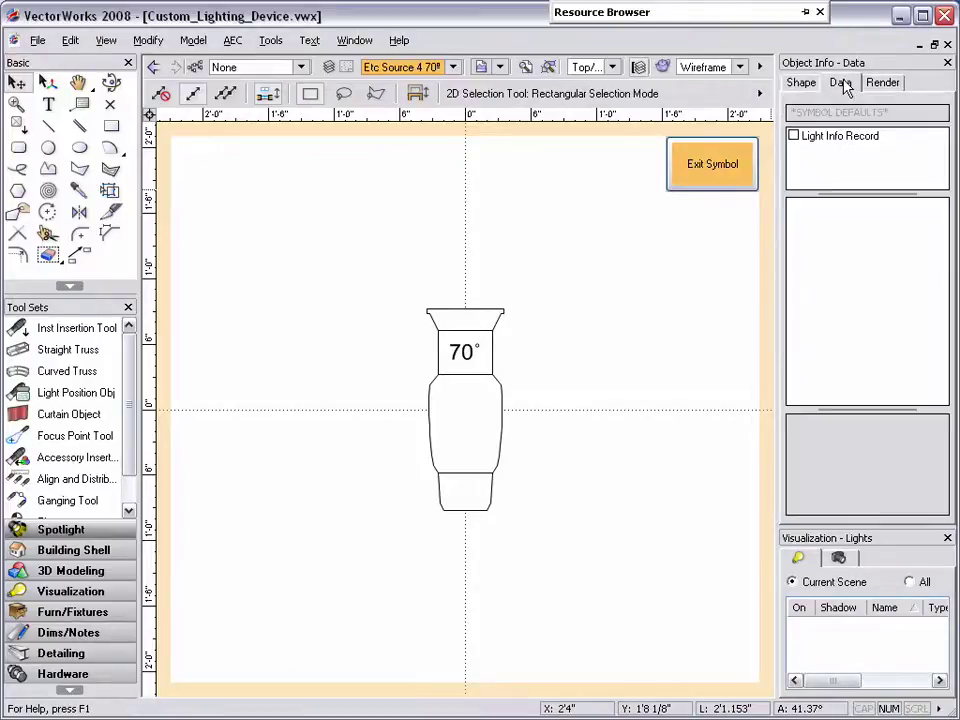
pyautogui.click(796, 137)
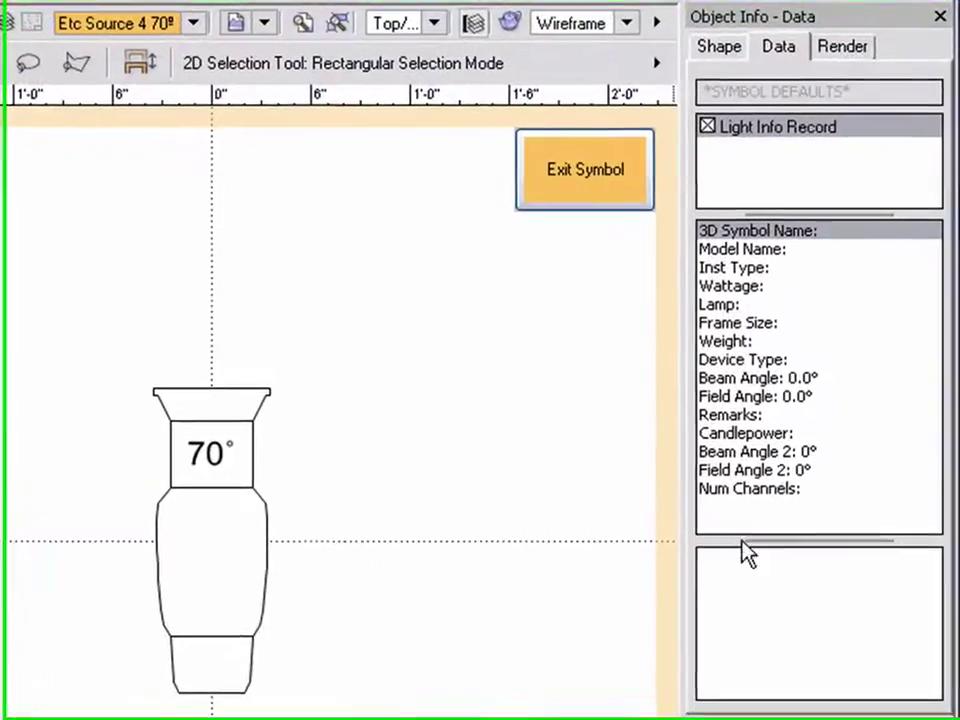
# Enter 3D Symbol Name 'Etc Source 4 70' and Candlepower 22272.
pyautogui.click(815, 439)
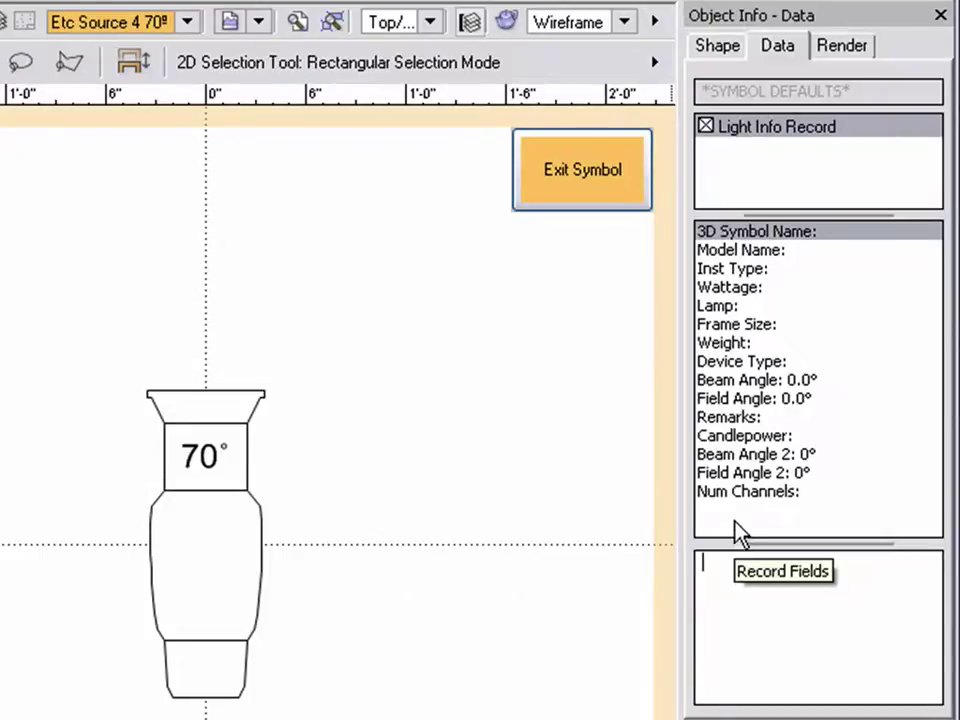
pyautogui.write('Etc')
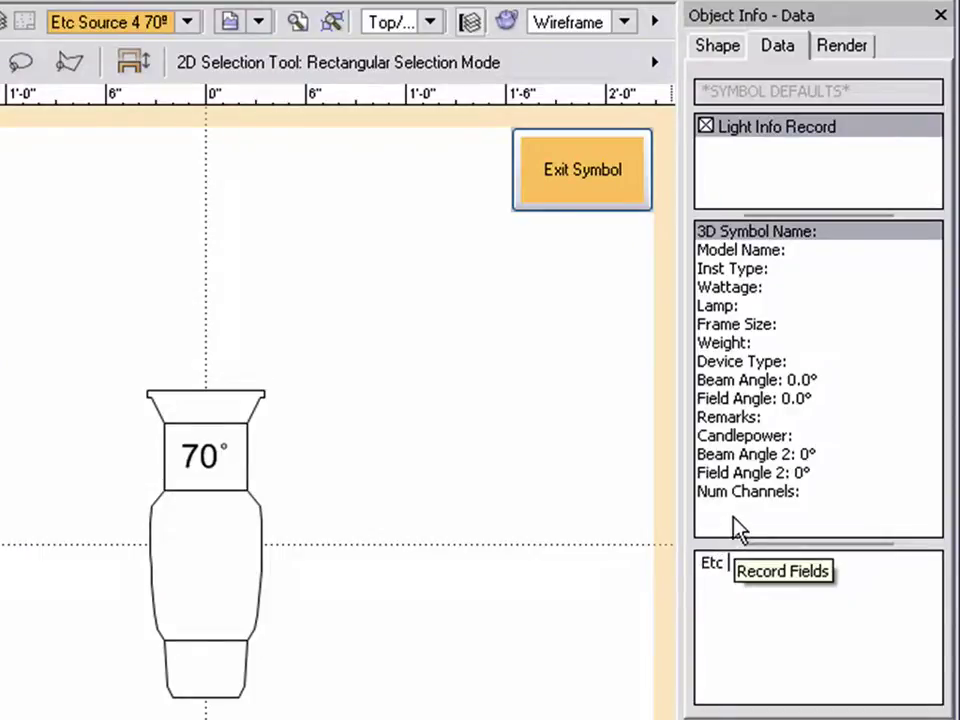
pyautogui.write(' Source')
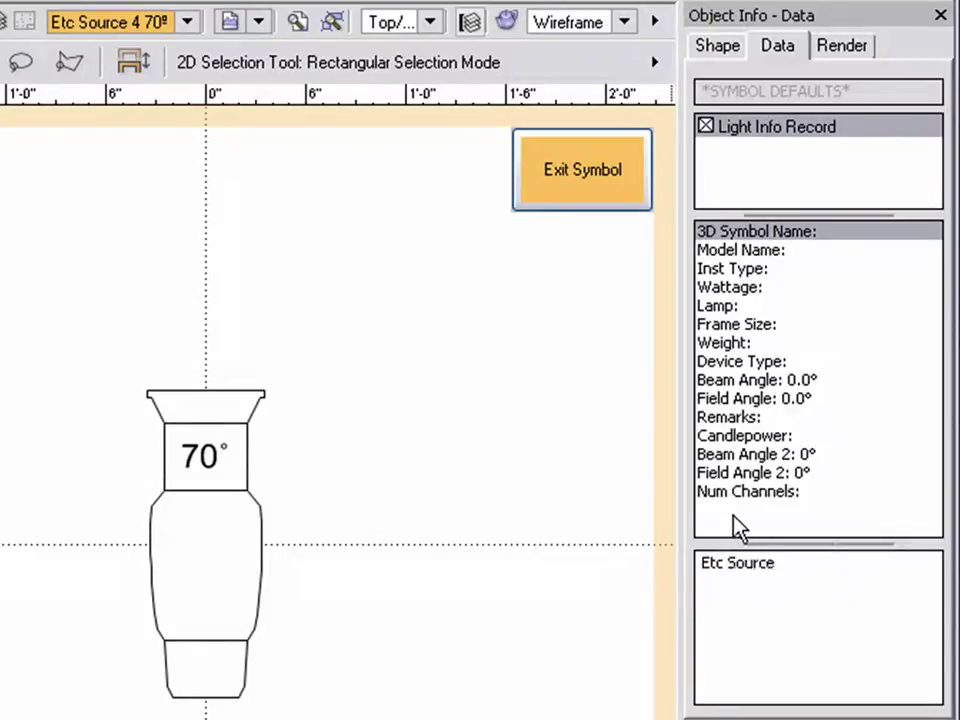
pyautogui.write(' 4 7')
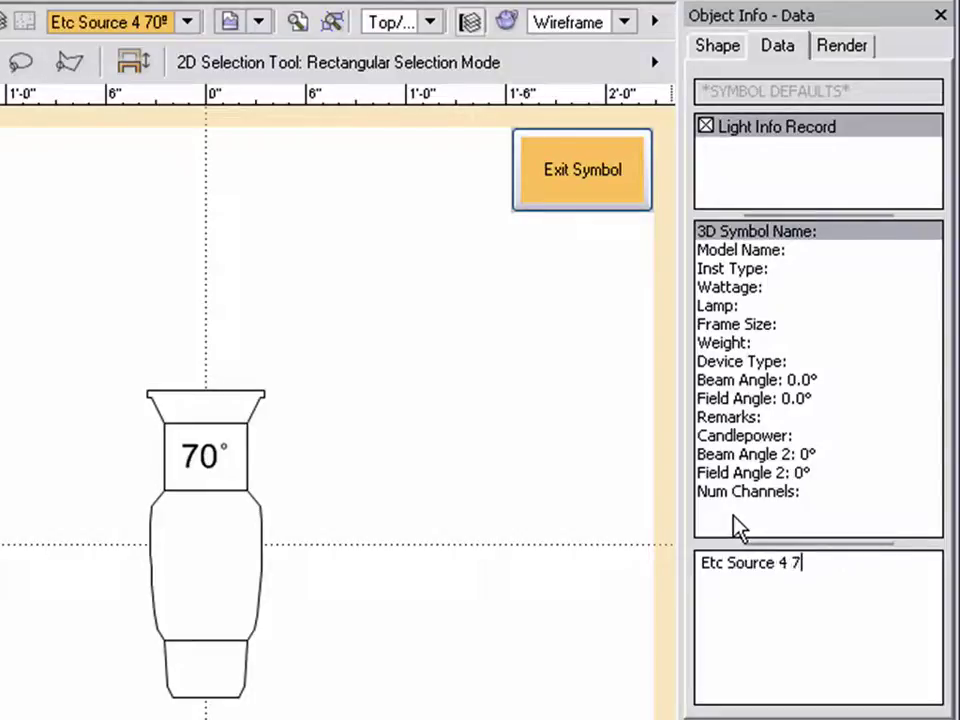
pyautogui.write('0')
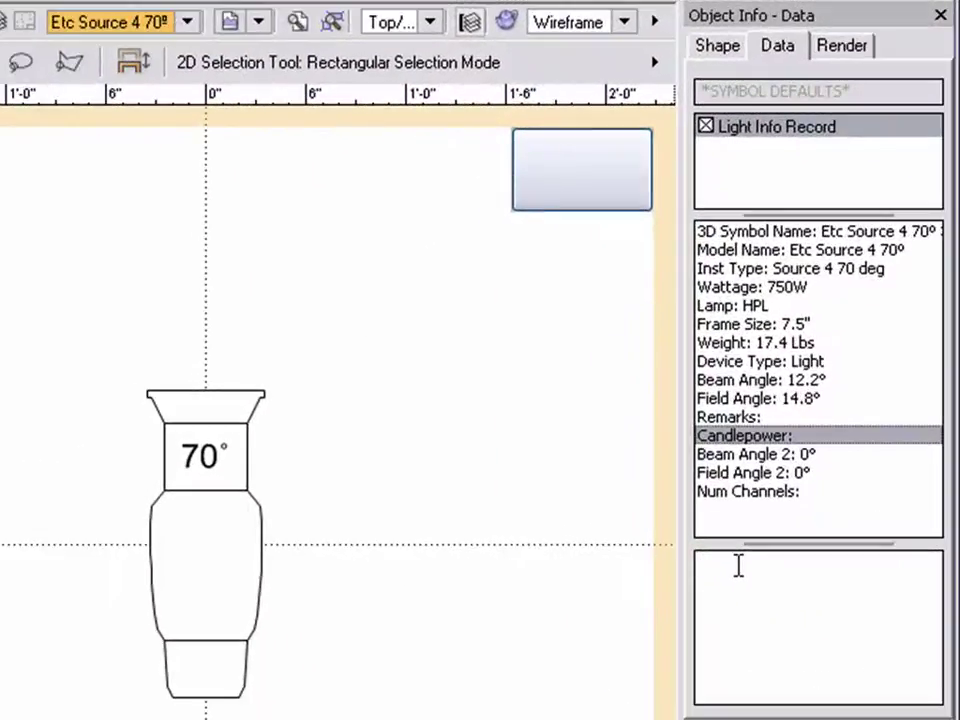
pyautogui.write('22272')
pyautogui.click(756, 456)
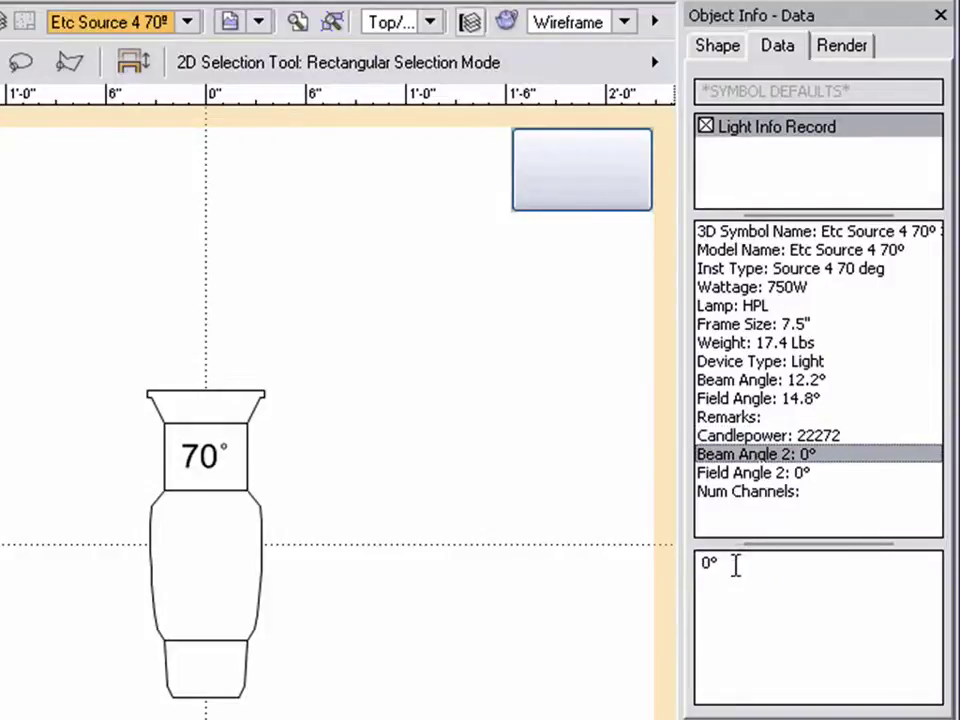
# Set Beam Angle 2 to 12° and Field Angle 2 to 15°.
pyautogui.doubleClick(702, 563)
pyautogui.write('1')
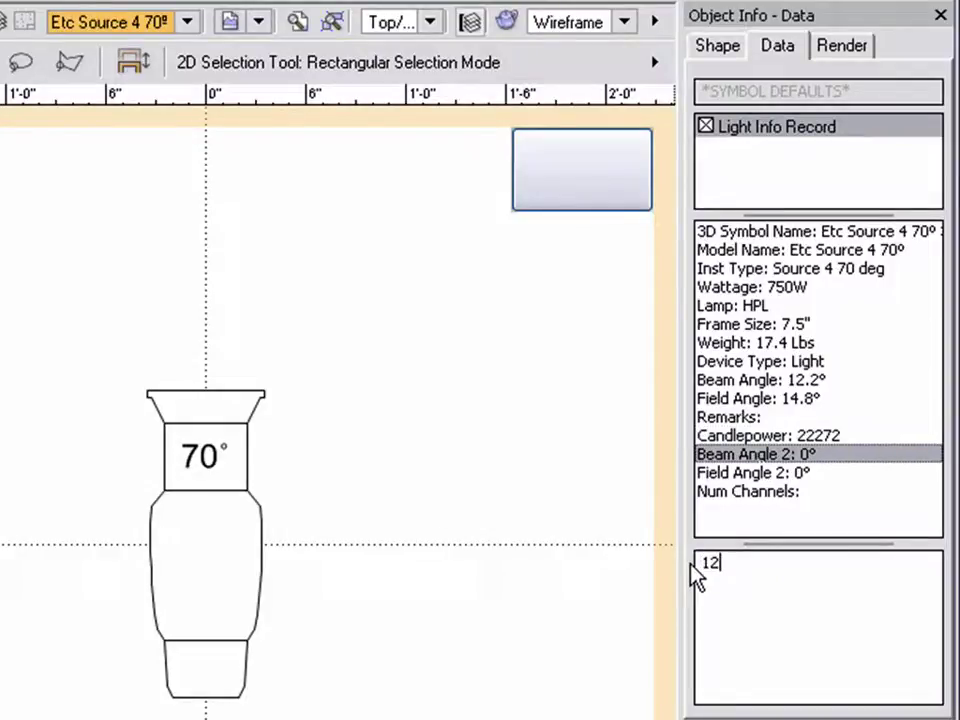
pyautogui.write('2')
pyautogui.press('Return')
pyautogui.click(789, 476)
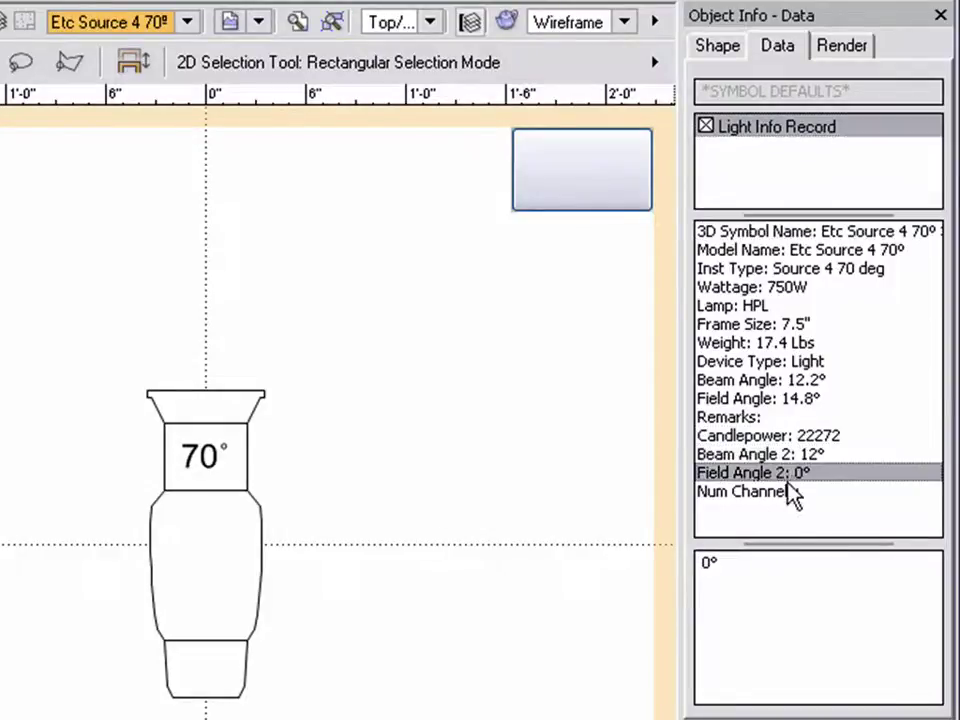
pyautogui.click(757, 563)
pyautogui.doubleClick(702, 563)
pyautogui.write('15')
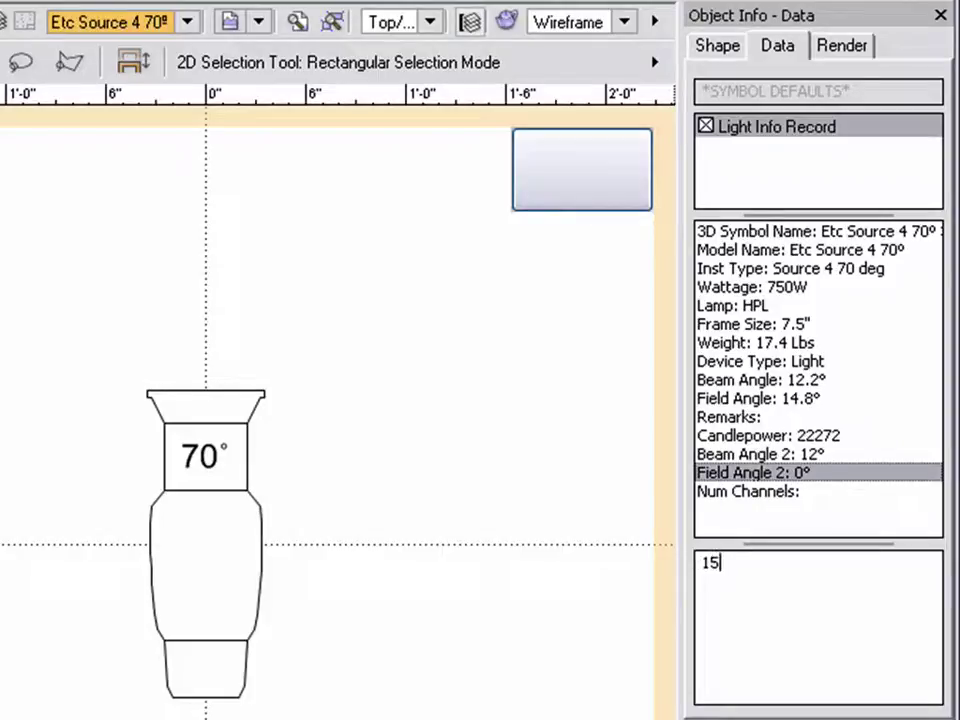
pyautogui.press('Return')
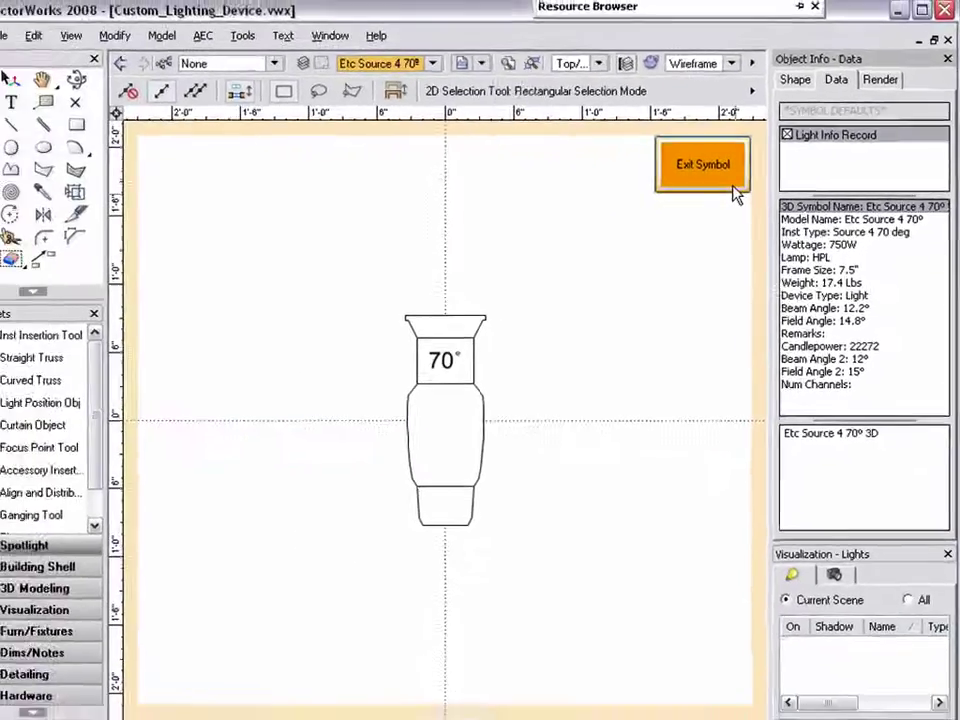
# Exit the symbol and apply the saved 3D View of the room.
pyautogui.click(675, 200)
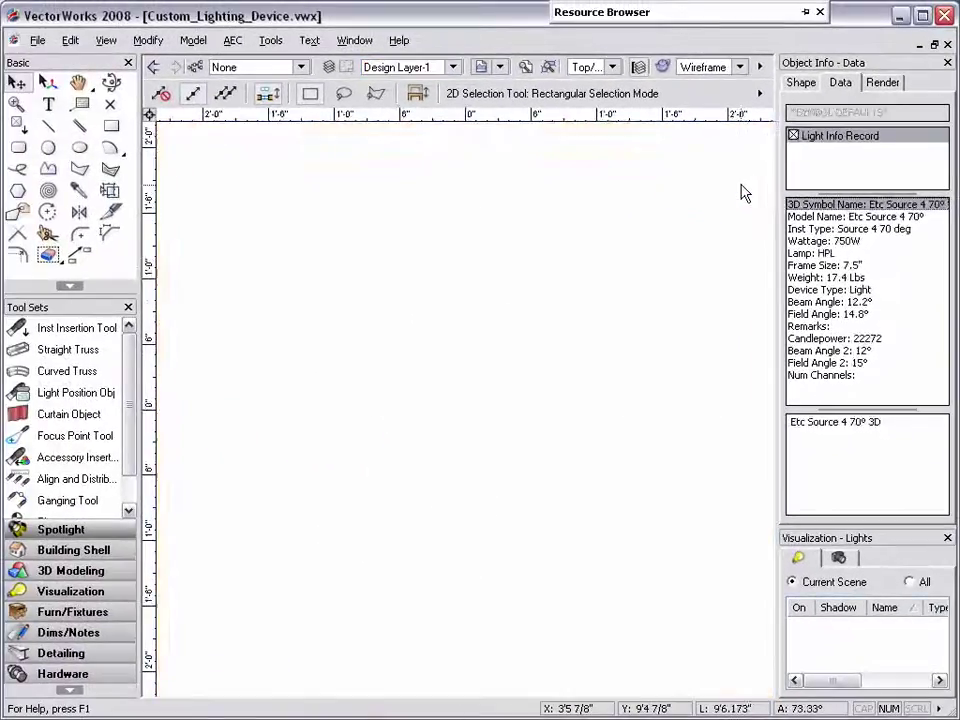
pyautogui.click(497, 68)
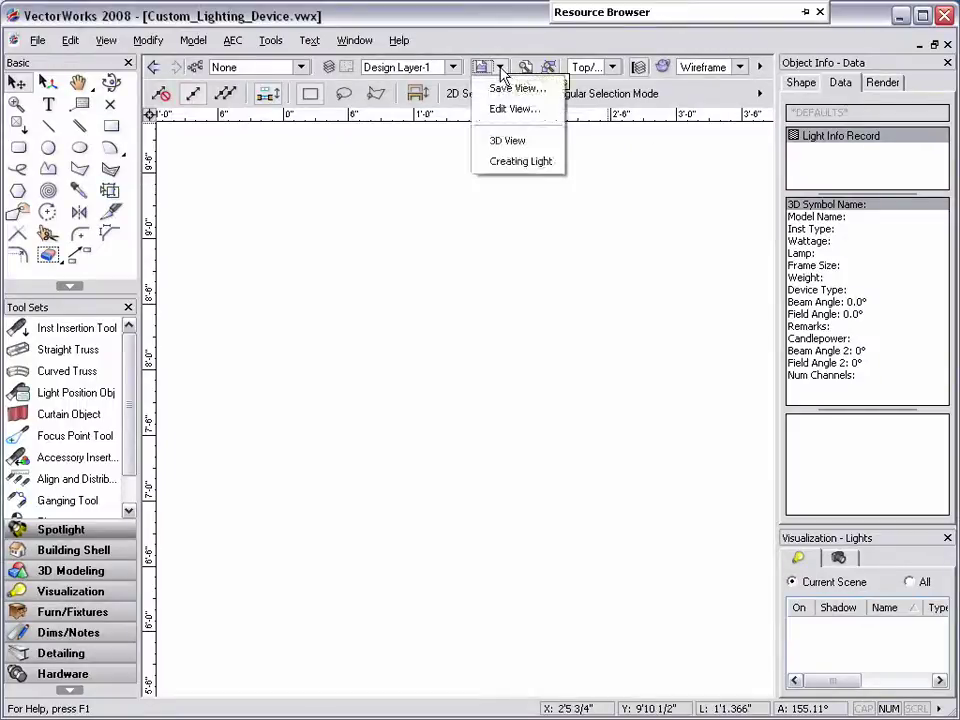
pyautogui.click(505, 143)
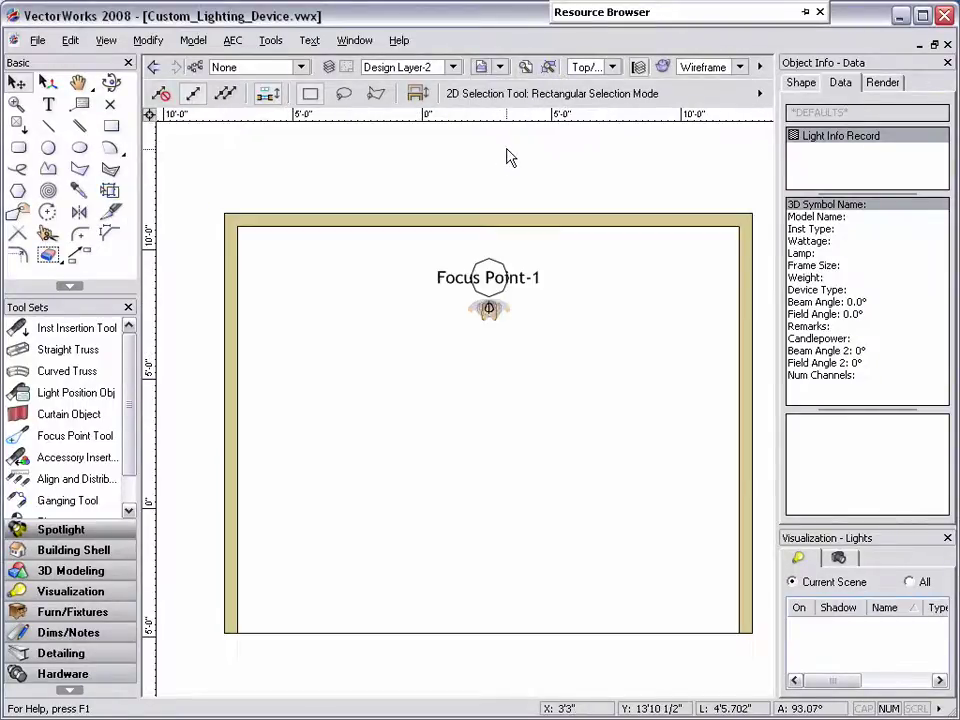
# Insert an Etc Source 4 70º instrument near the bottom of the room with Inst Insertion.
pyautogui.click(107, 330)
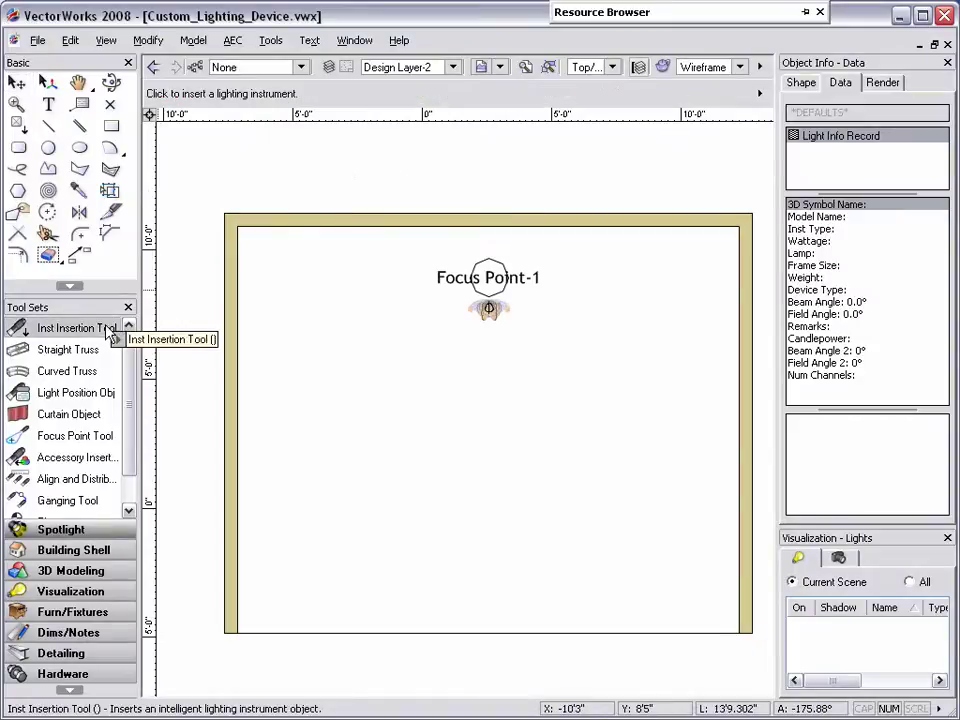
pyautogui.moveTo(640, 14)
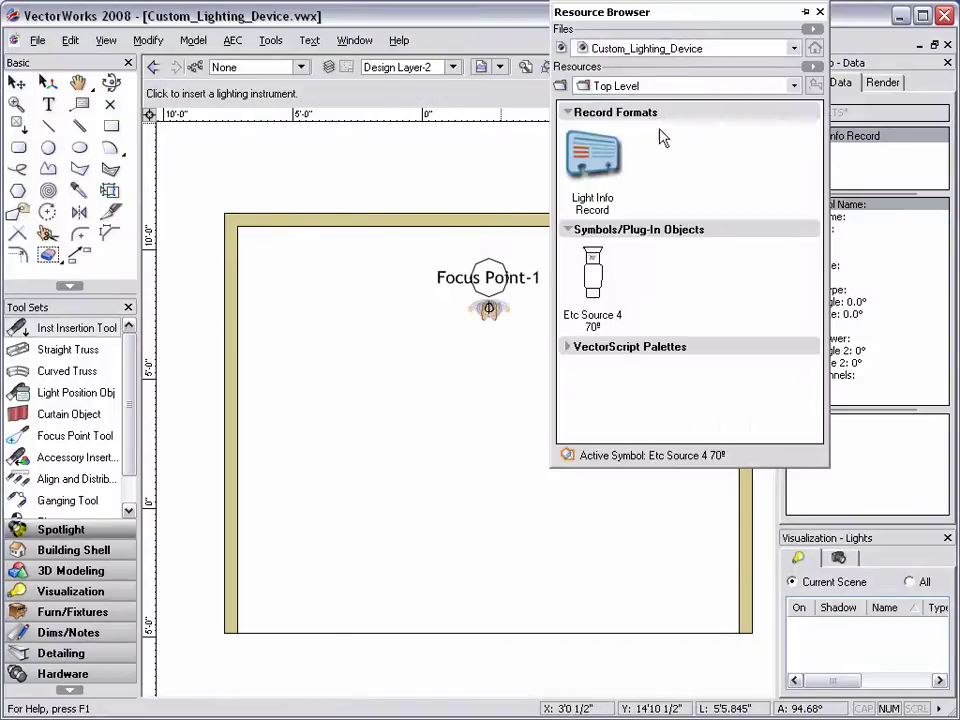
pyautogui.click(598, 285)
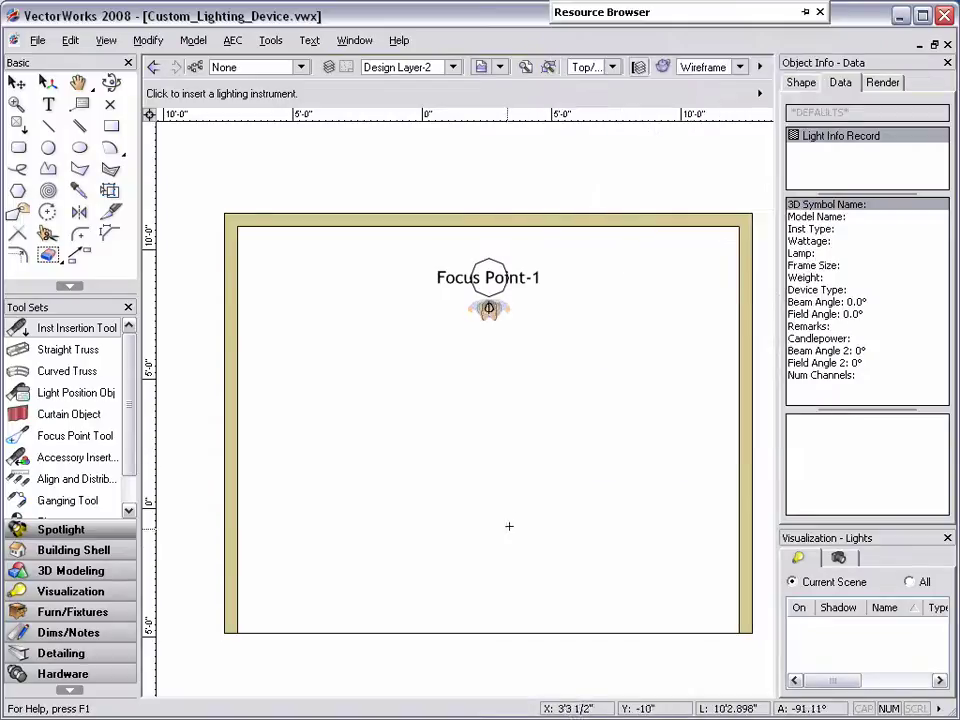
pyautogui.click(489, 590)
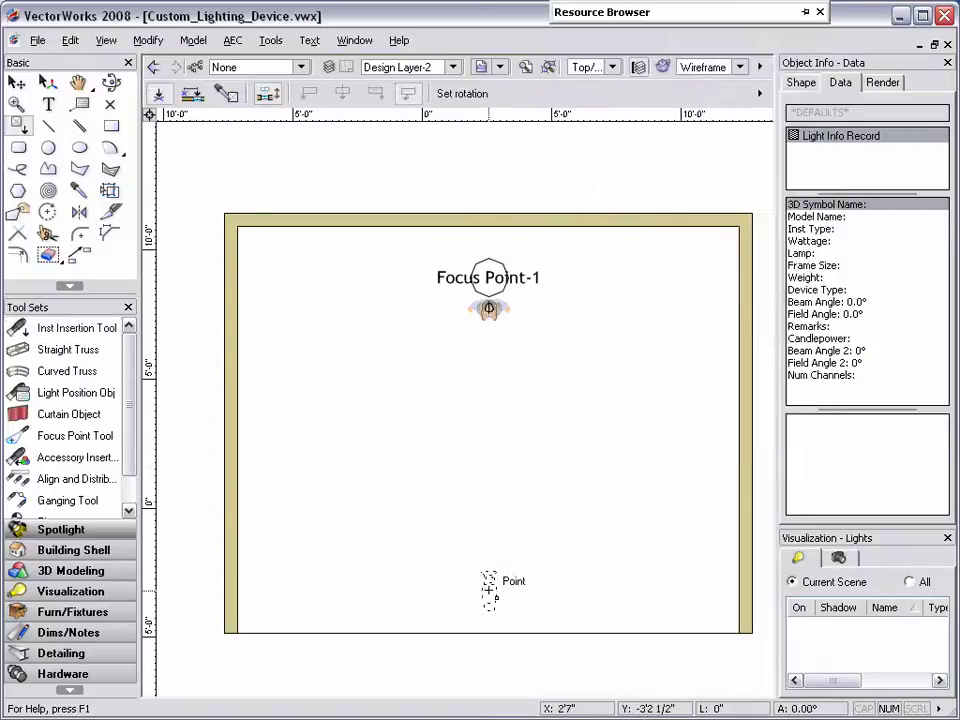
# Set the placed instrument's rotation and give it a Z height of 20'0".
pyautogui.click(489, 592)
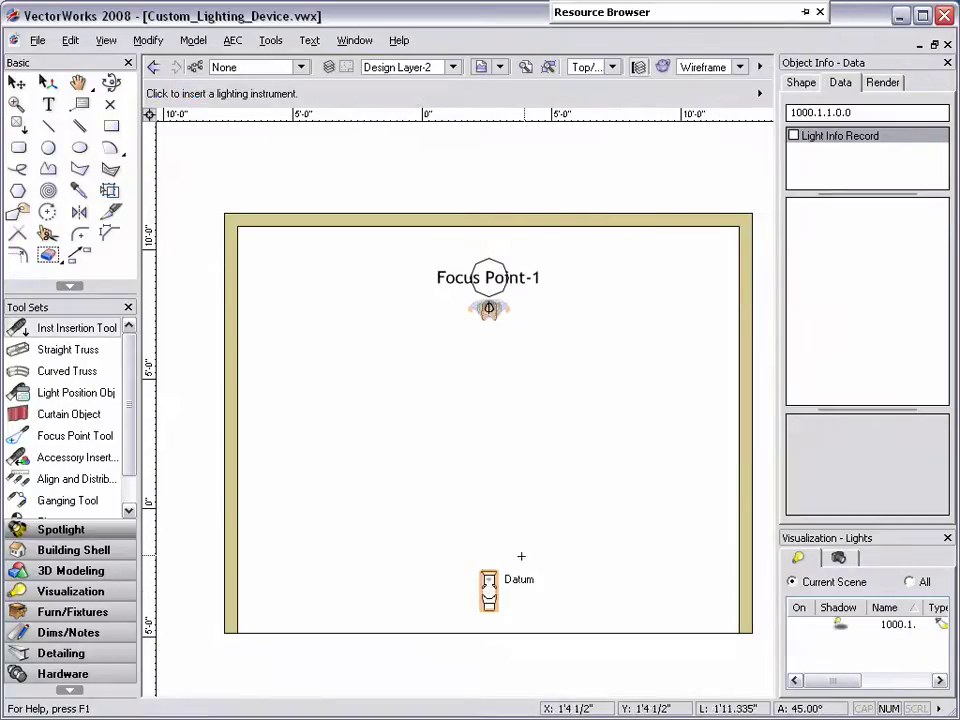
pyautogui.click(799, 83)
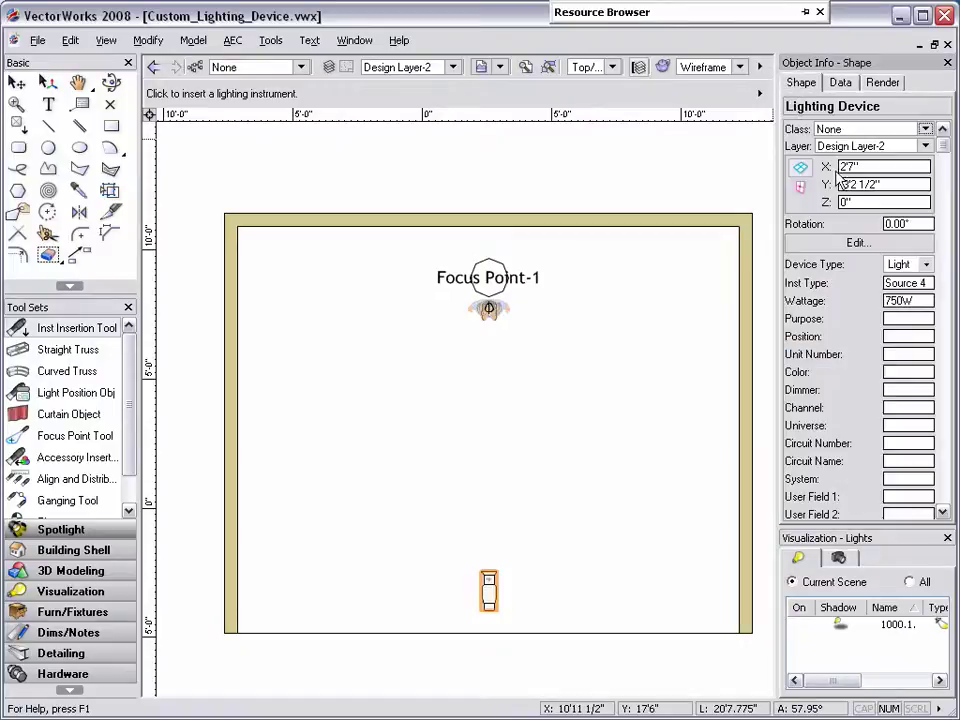
pyautogui.doubleClick(838, 202)
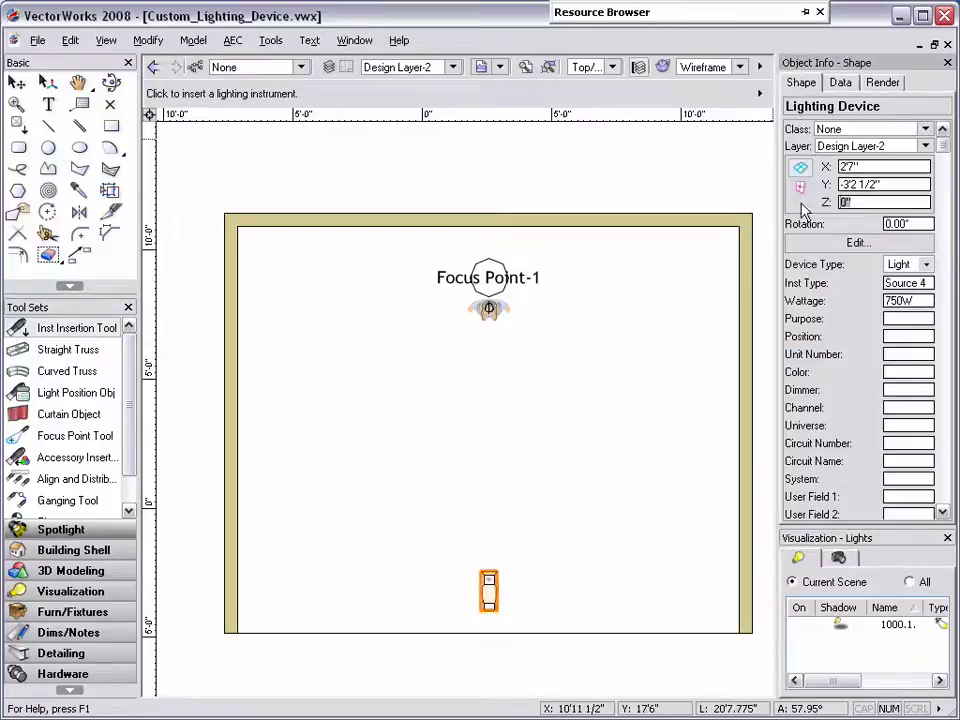
pyautogui.write('20')
pyautogui.press('Tab')
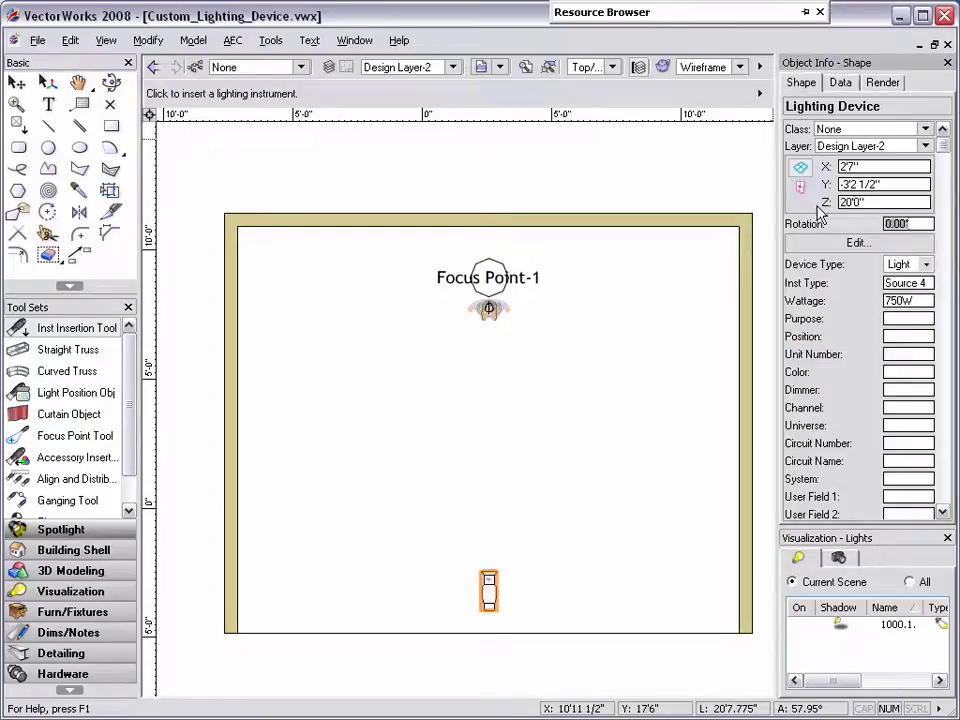
# Assign Focus Point-1 as the lighting device's focus in its settings.
pyautogui.click(878, 244)
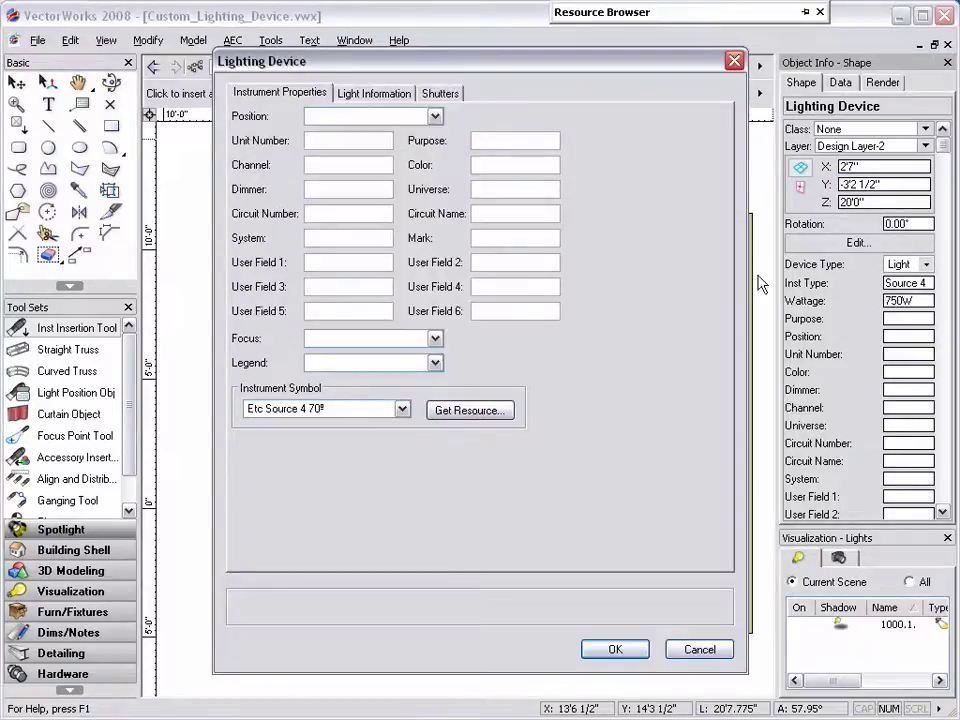
pyautogui.click(434, 338)
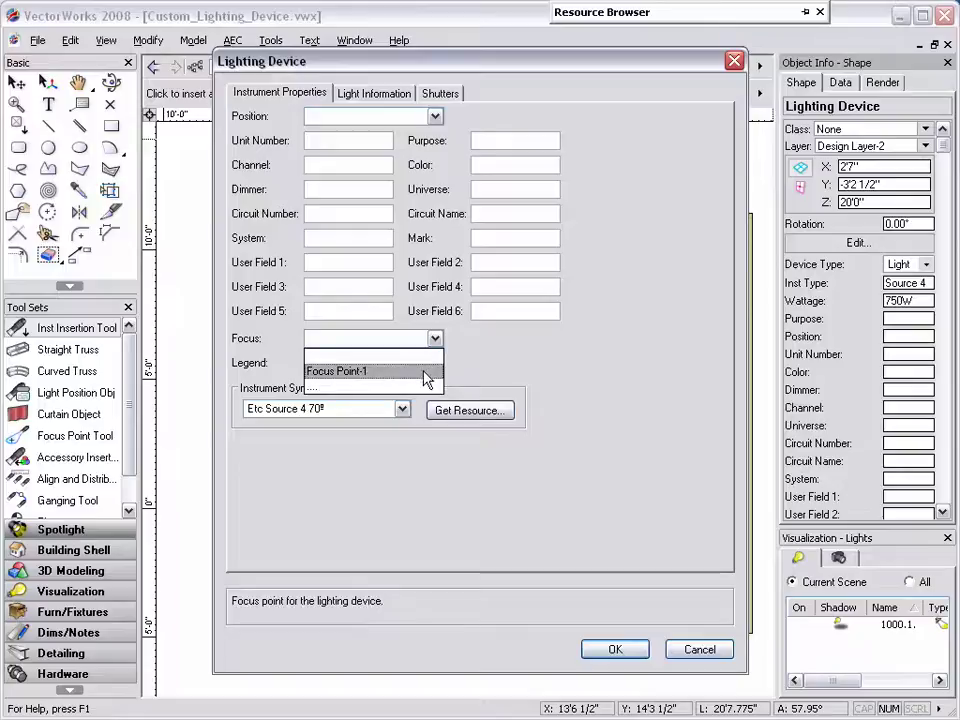
pyautogui.click(427, 372)
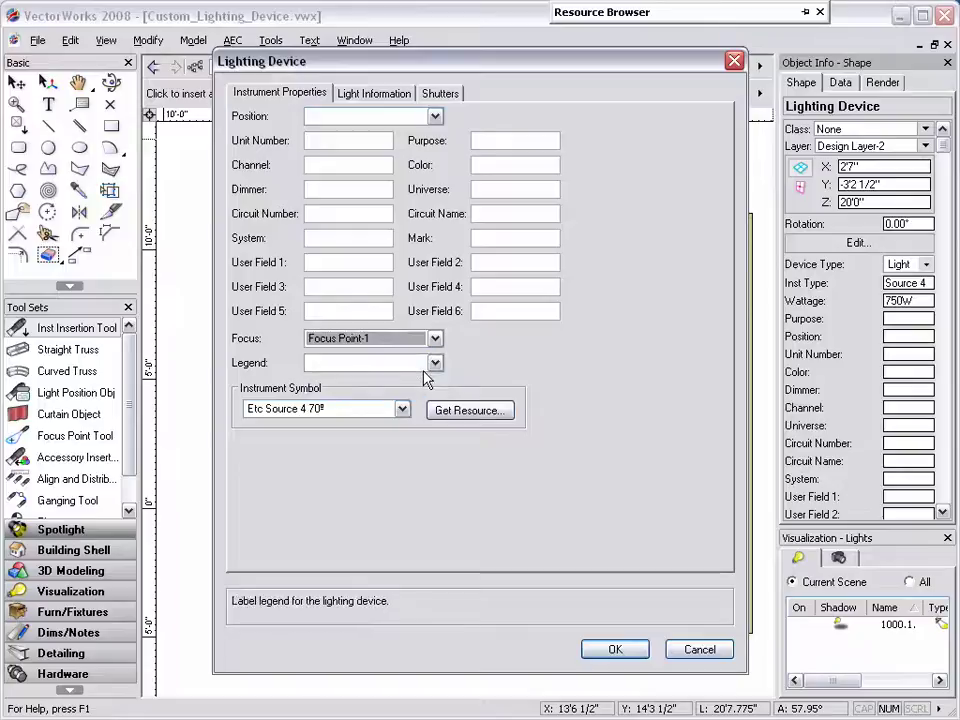
pyautogui.click(614, 650)
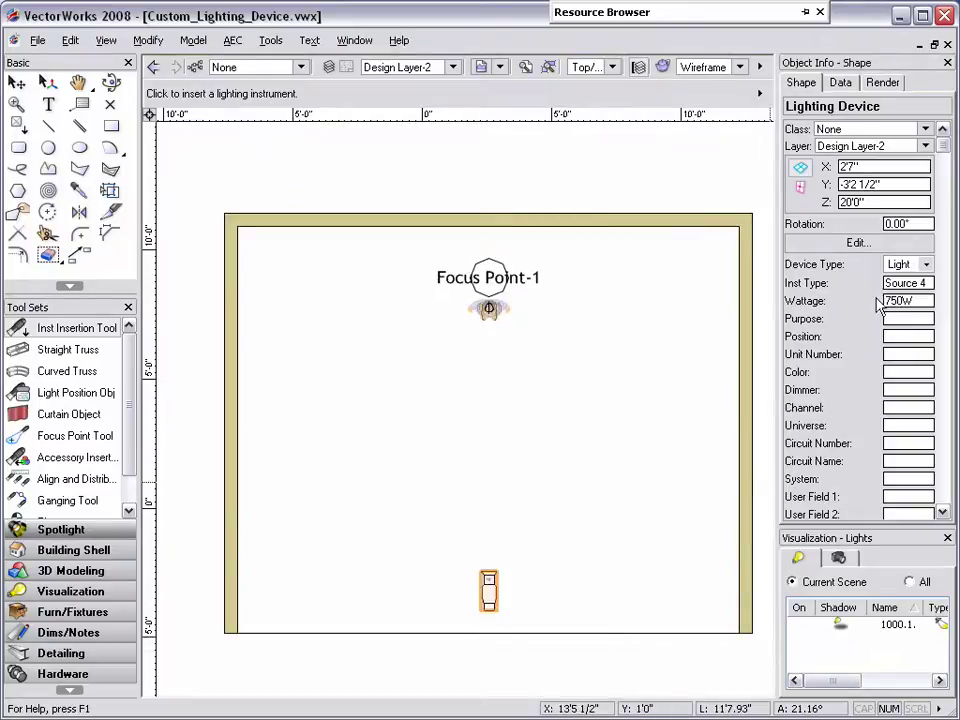
pyautogui.moveTo(942, 146); pyautogui.dragTo(942, 337)
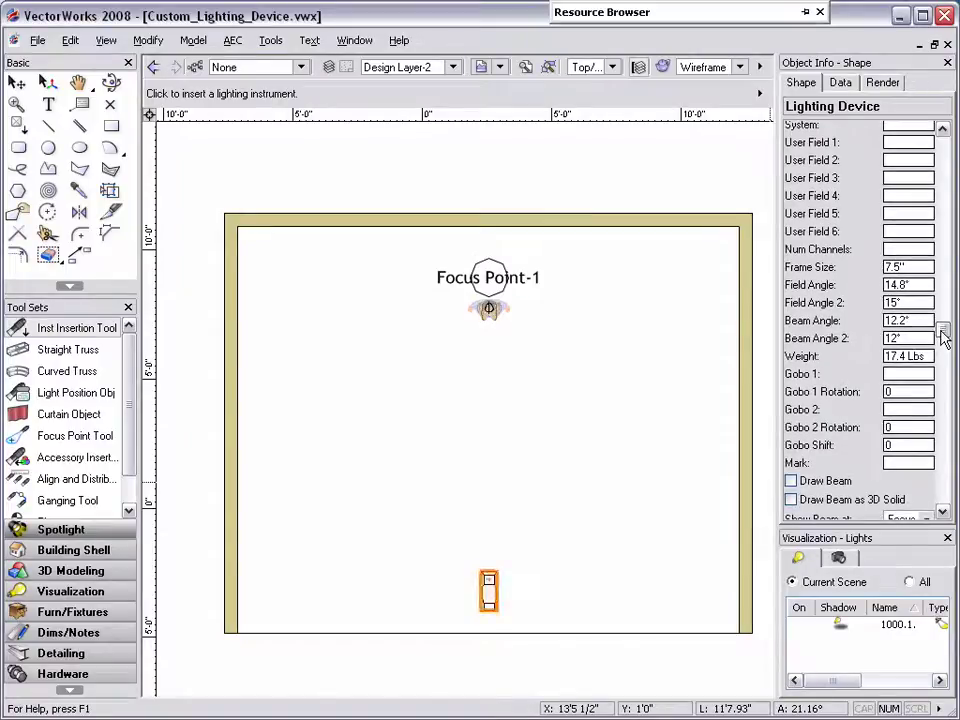
# Switch to Left Isometric view and ready the Pan tool to see the Source 4 above the figure.
pyautogui.click(611, 67)
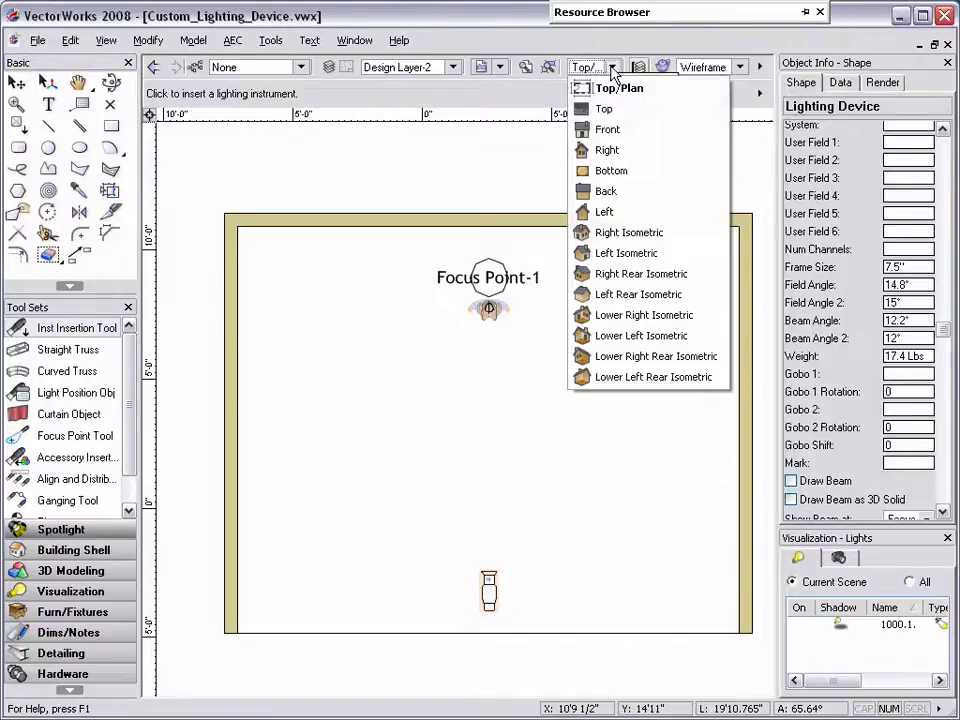
pyautogui.click(624, 257)
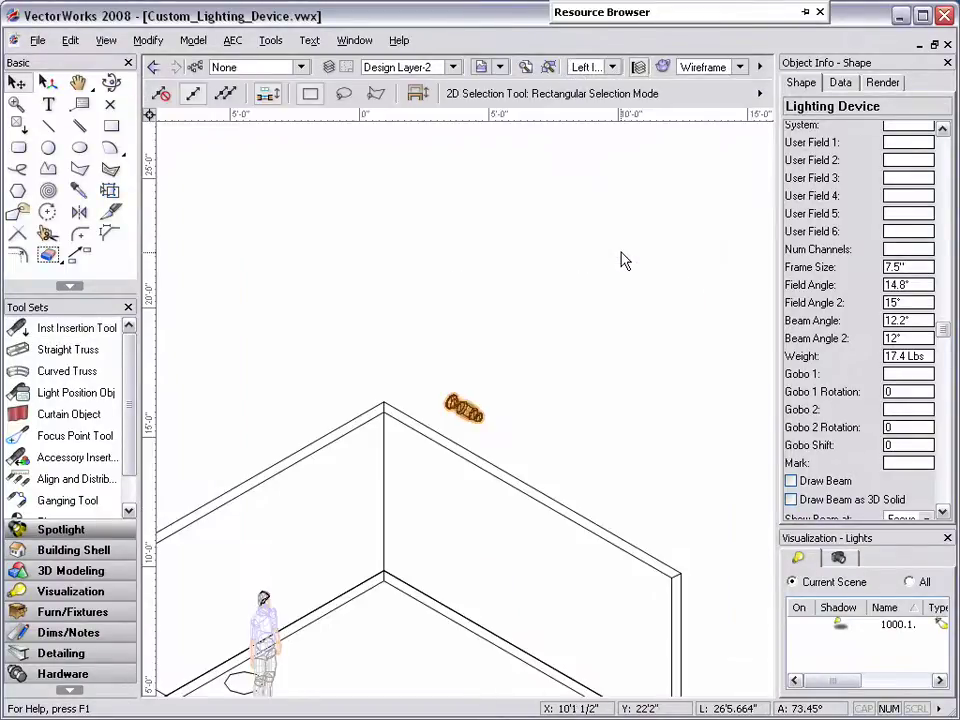
pyautogui.press('h')
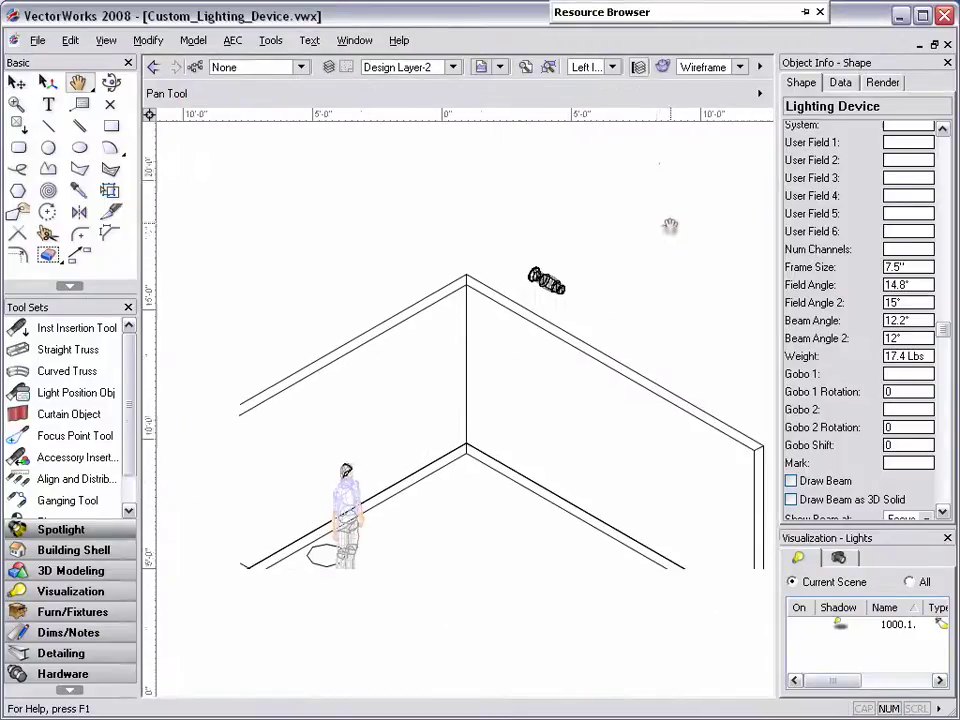